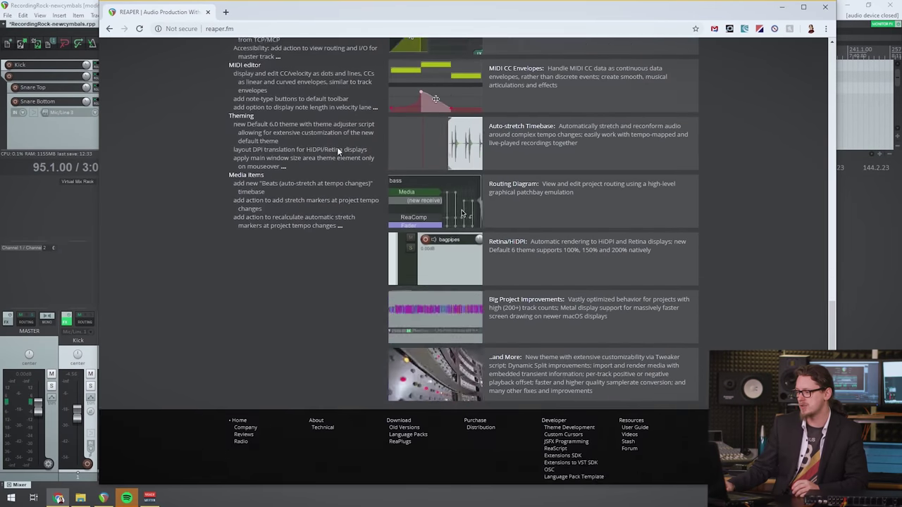
# Scroll through the New in Version 6 features on the reaper.fm page.
pyautogui.scroll(3, 338, 151)
pyautogui.scroll(-2, 656, 282)
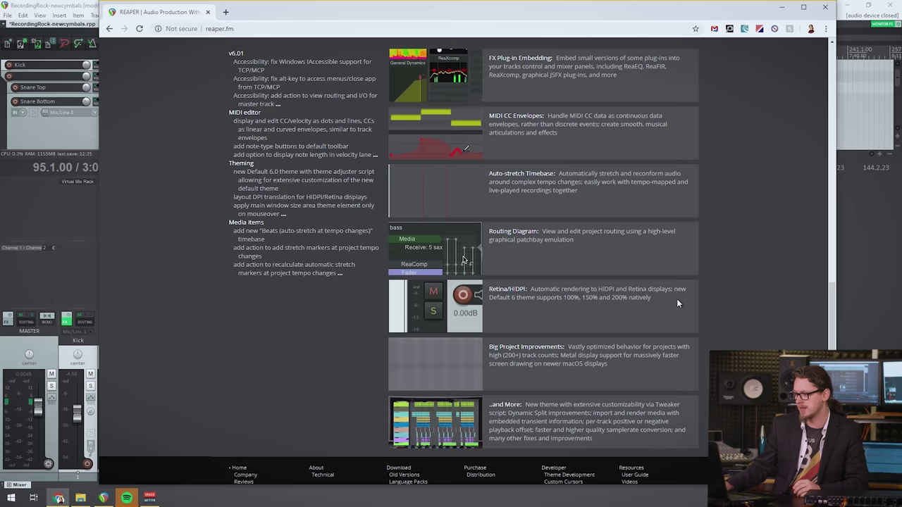
pyautogui.scroll(1, 732, 269)
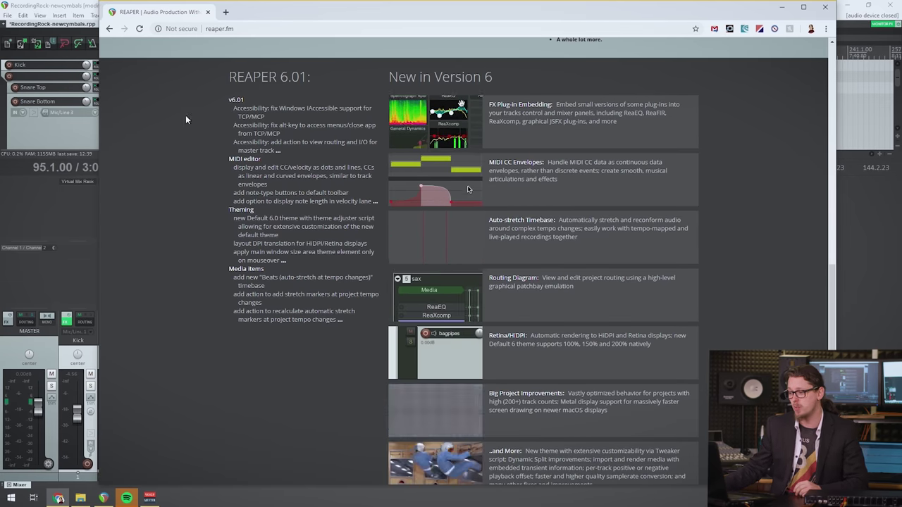
pyautogui.click(65, 6)
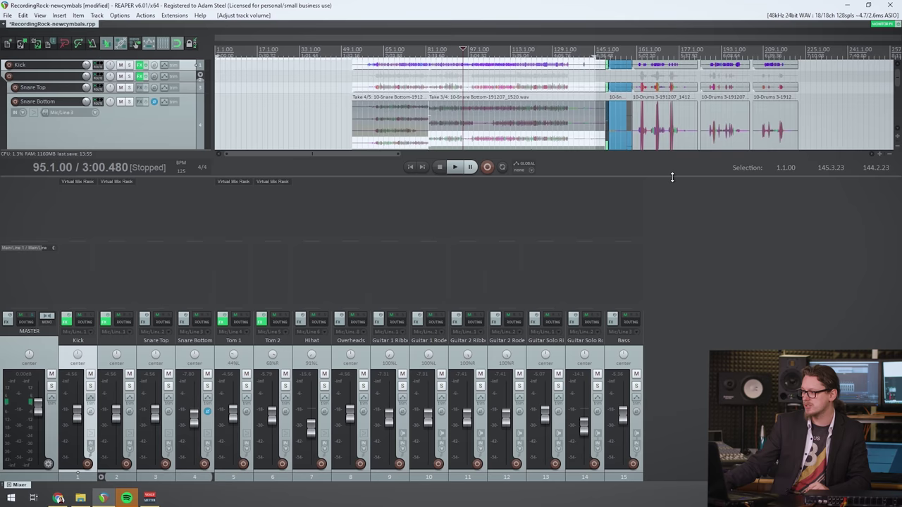
# Enlarge the track area above the mixer and switch from Default_5.0 to the new Default theme.
pyautogui.moveTo(671, 177); pyautogui.dragTo(631, 234)
pyautogui.scroll(-2, 605, 169)
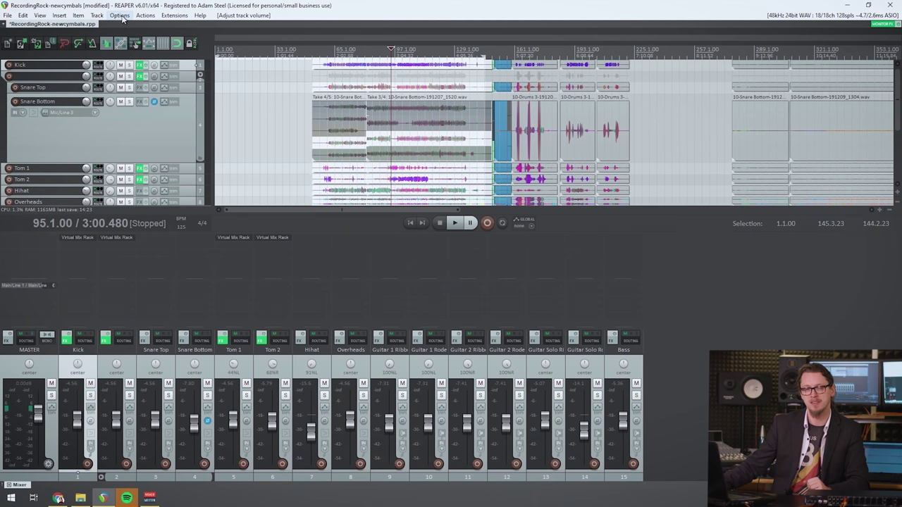
pyautogui.click(120, 16)
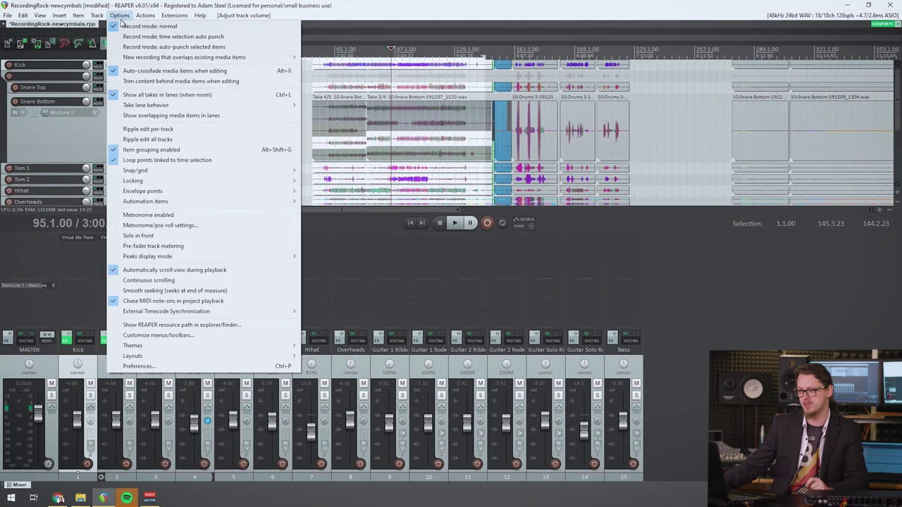
pyautogui.moveTo(156, 348)
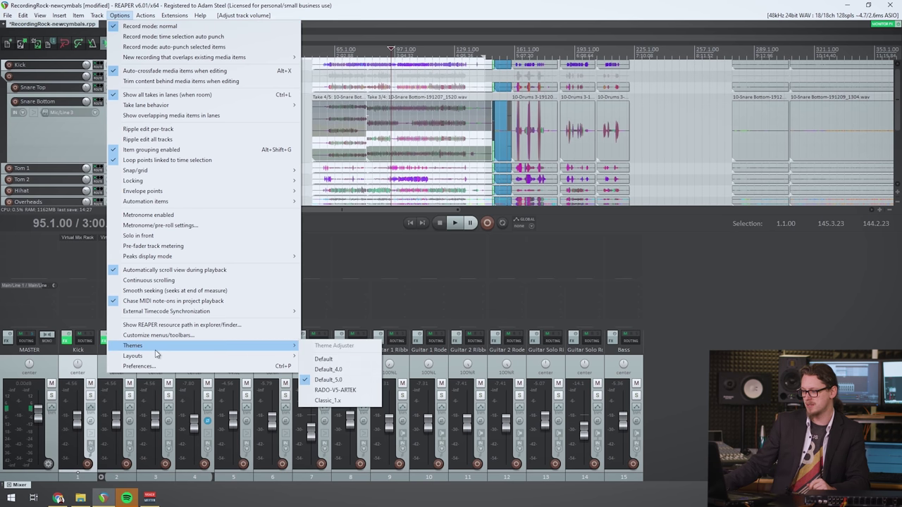
pyautogui.click(324, 360)
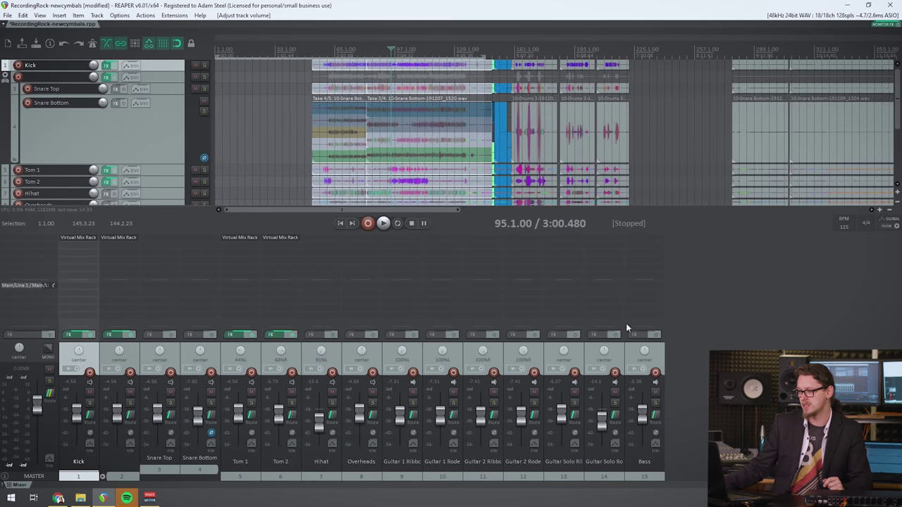
# Place the edit cursor at bar 89.1.00 (2:48.960), zooming the arrange view as needed.
pyautogui.scroll(-2, 614, 155)
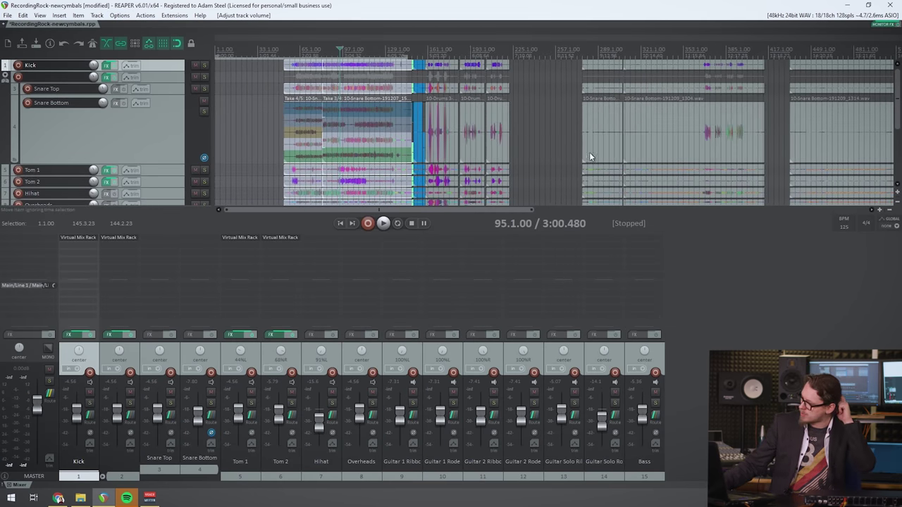
pyautogui.scroll(3, 589, 153)
pyautogui.scroll(-3, 546, 144)
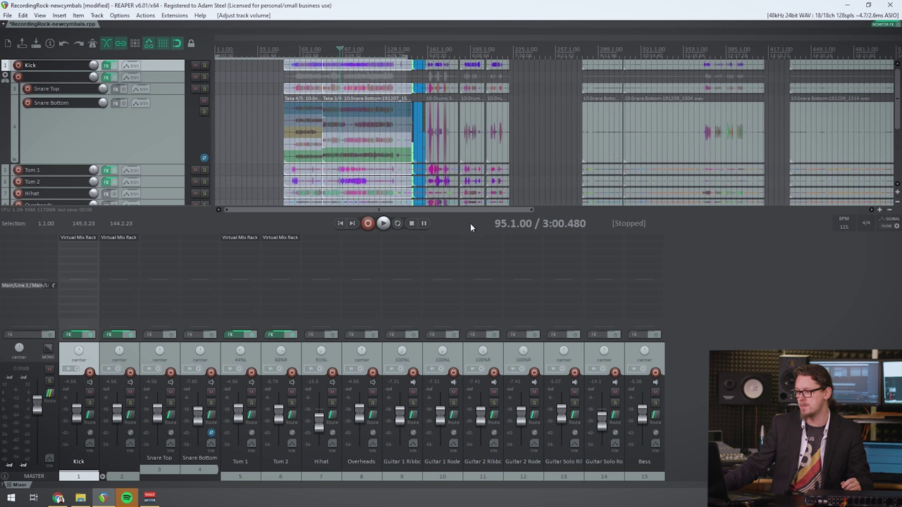
pyautogui.click(332, 62)
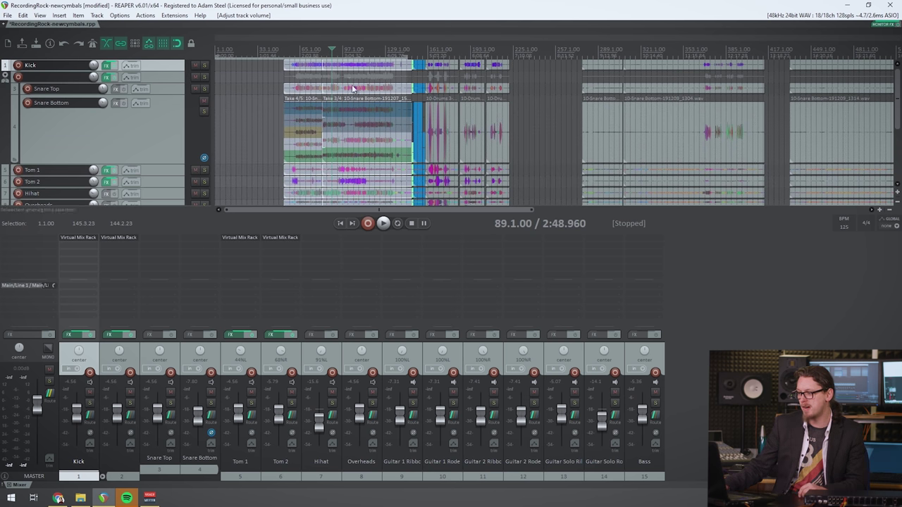
pyautogui.scroll(-3, 349, 99)
pyautogui.scroll(6, 349, 98)
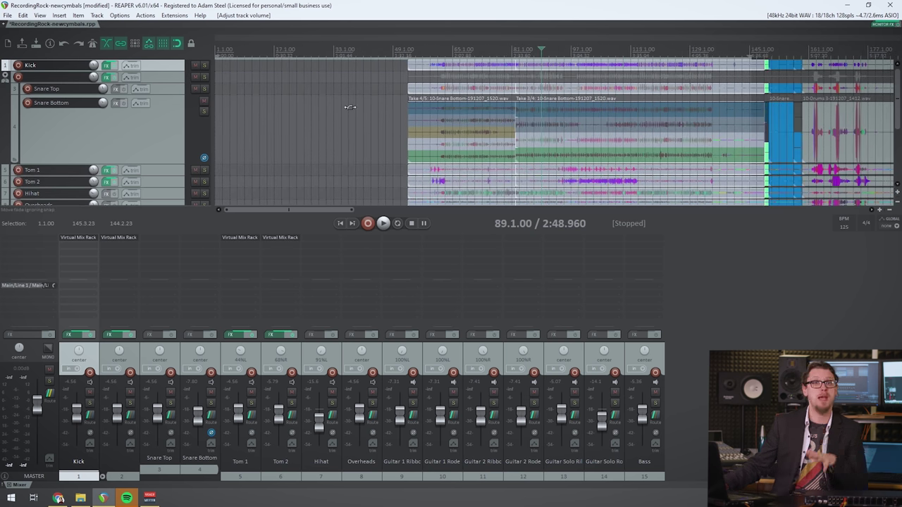
pyautogui.scroll(-3, 350, 107)
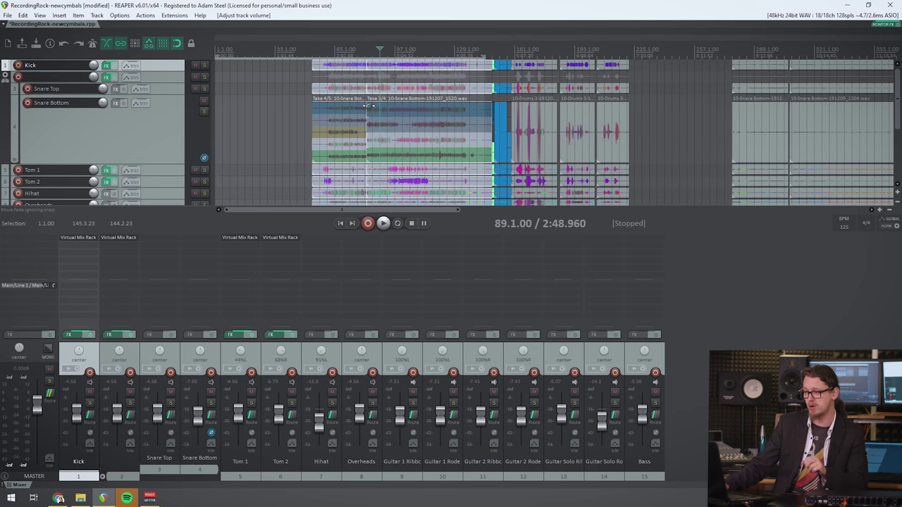
pyautogui.scroll(-2, 367, 107)
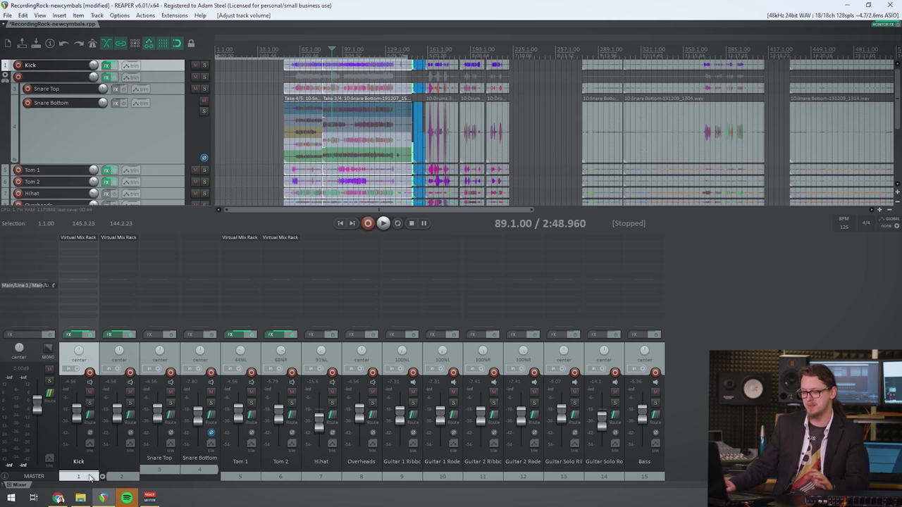
# Scroll the REAPER 6 highlights on reaper.fm in Chrome, then return to the REAPER window.
pyautogui.moveTo(59, 499)
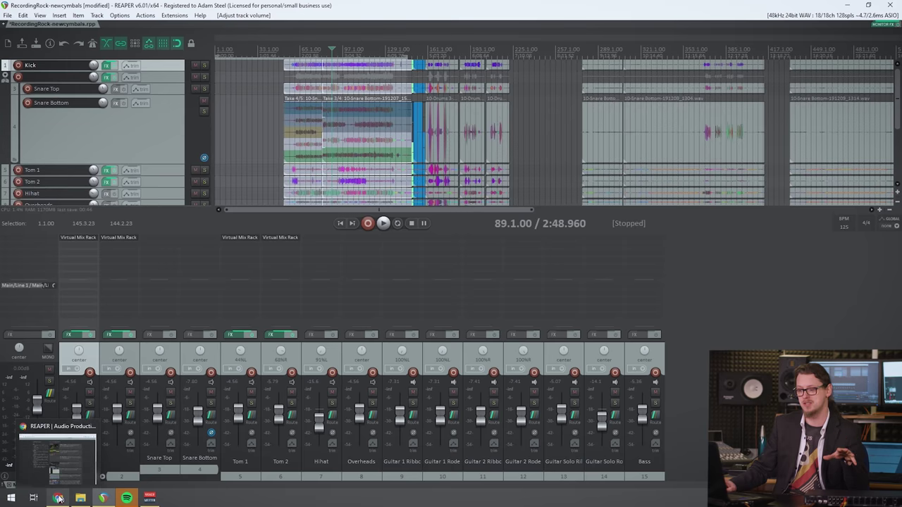
pyautogui.click(55, 471)
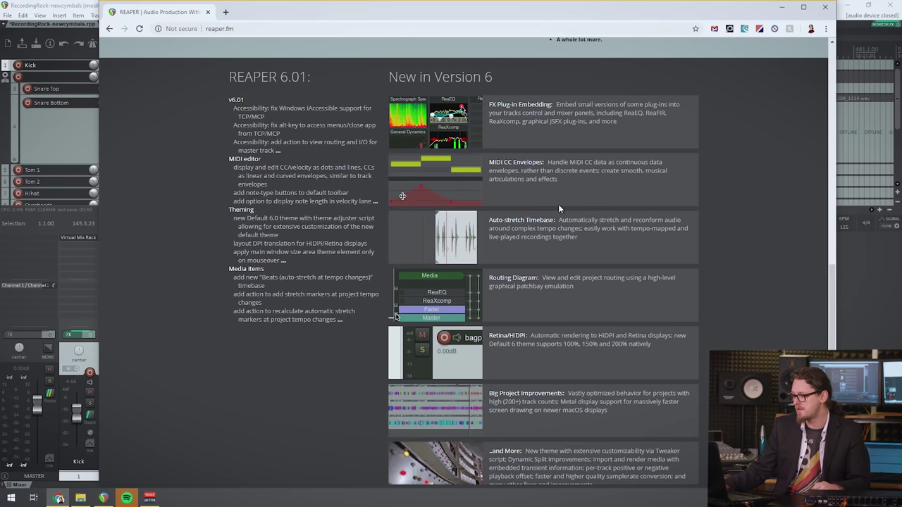
pyautogui.scroll(1, 557, 206)
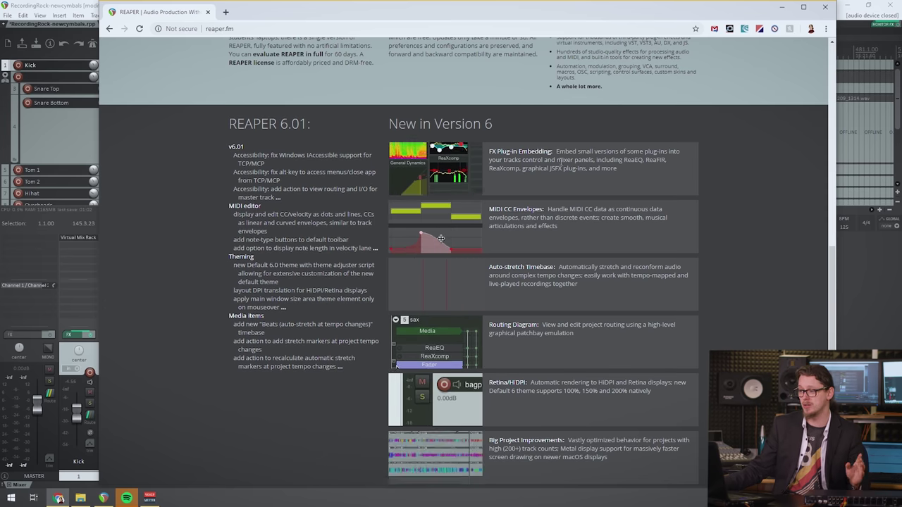
pyautogui.click(64, 5)
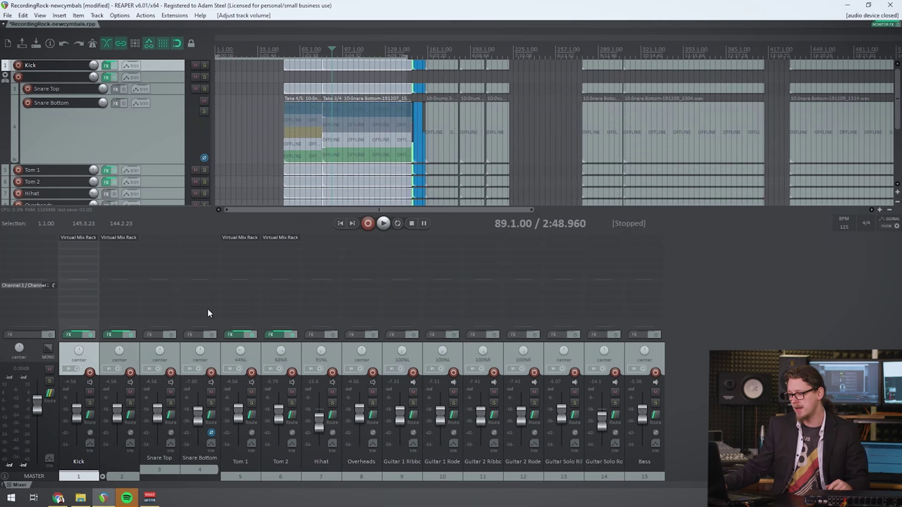
# Solo the Bass track, move it right after Overheads, and audition it.
pyautogui.click(655, 403)
pyautogui.moveTo(659, 356); pyautogui.dragTo(383, 356)
pyautogui.scroll(5, 395, 194)
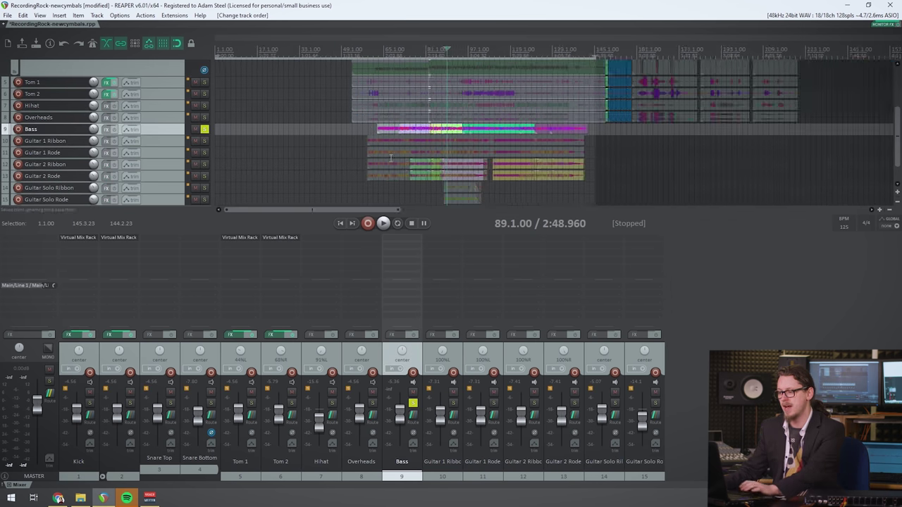
pyautogui.press('space')
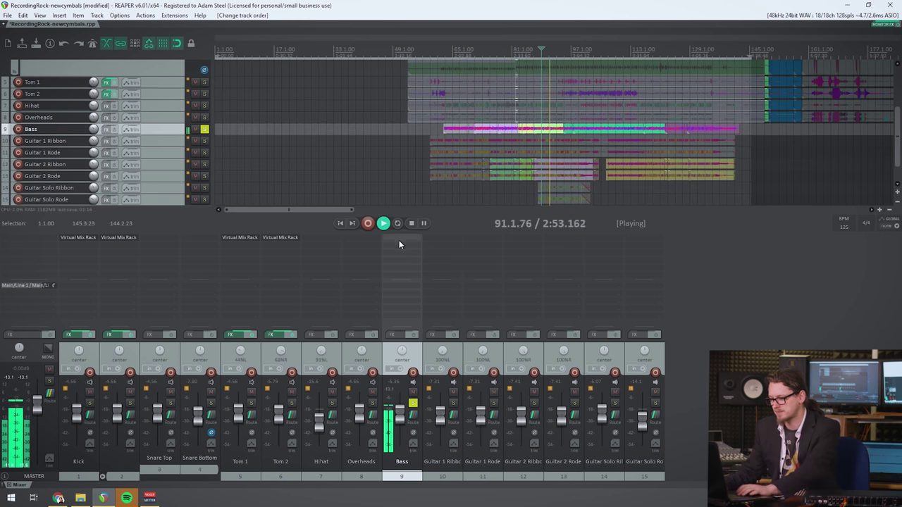
pyautogui.press('space')
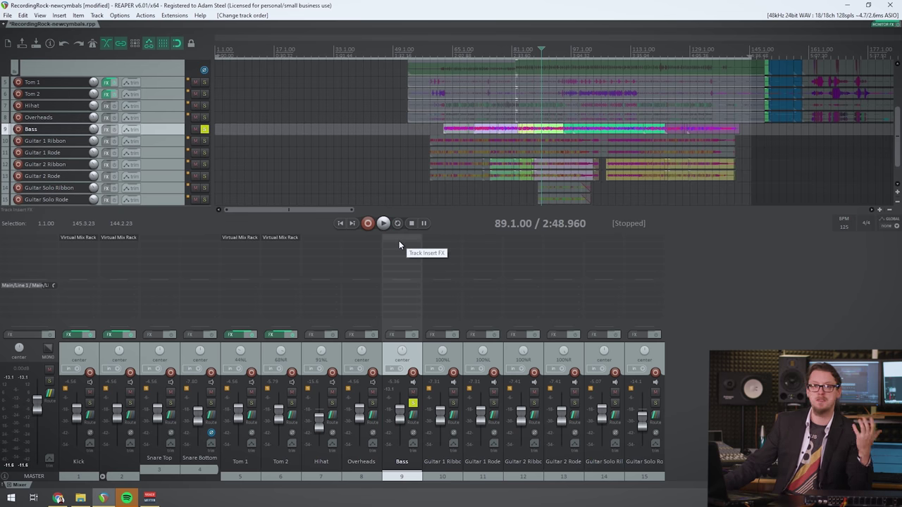
# Add ReaEQ to Bass with a ~200 Hz boost and a 4.2 dB lift at 8047.1 Hz.
pyautogui.doubleClick(399, 245)
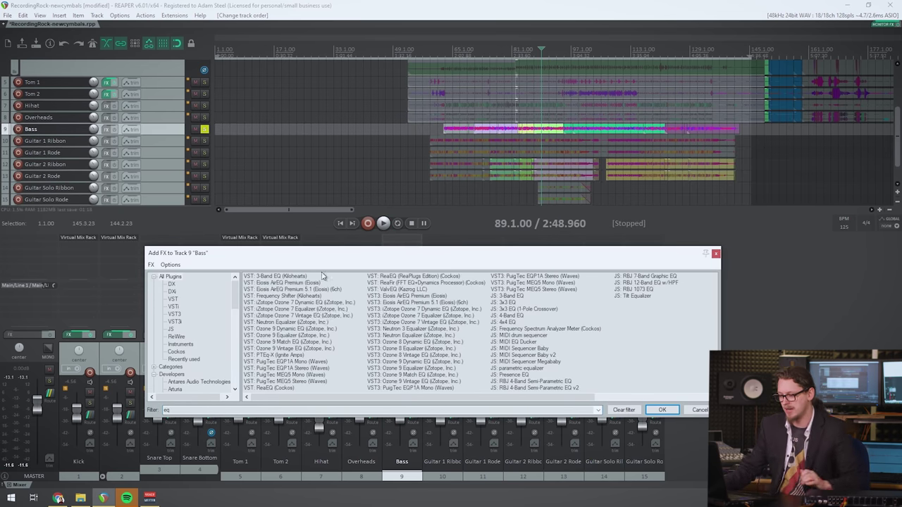
pyautogui.doubleClick(281, 388)
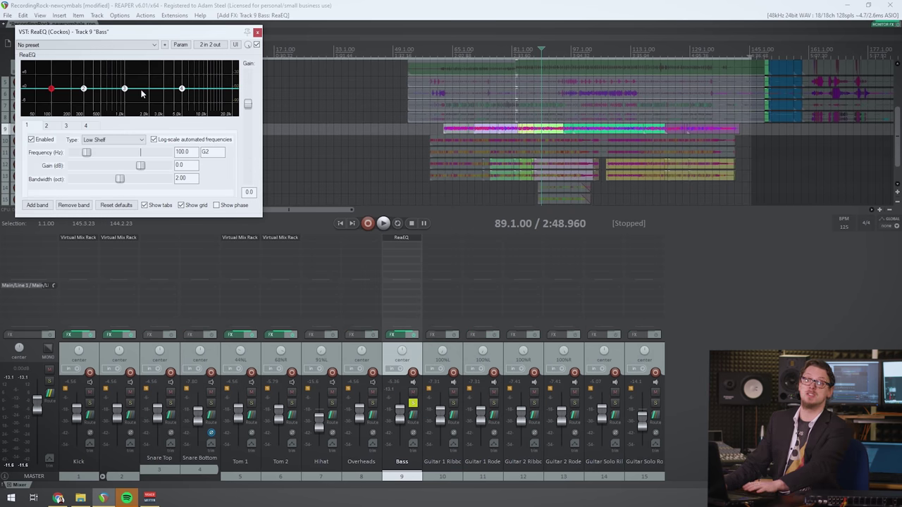
pyautogui.press('space')
pyautogui.moveTo(122, 88); pyautogui.dragTo(70, 77)
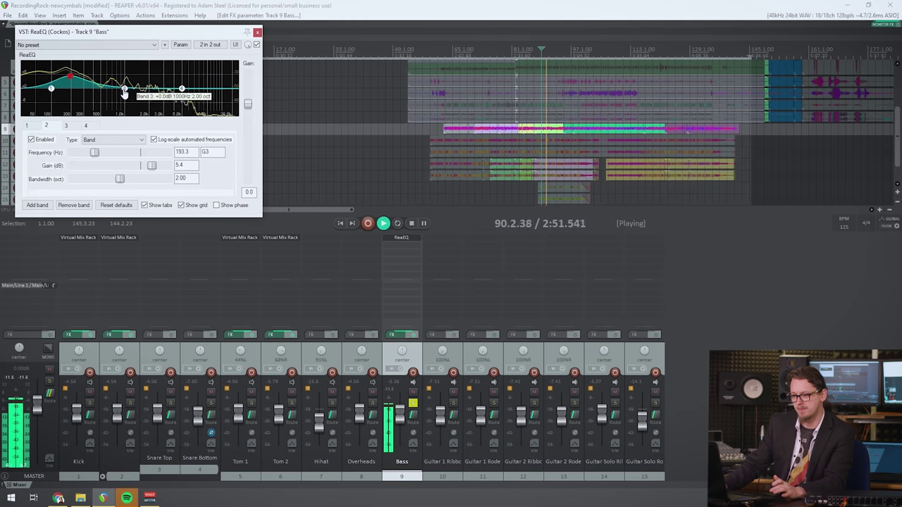
pyautogui.moveTo(124, 88); pyautogui.dragTo(200, 79)
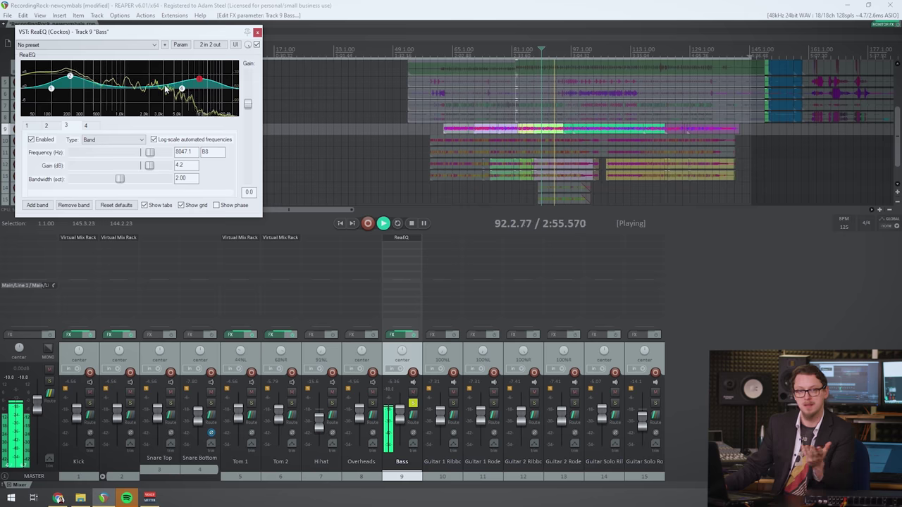
pyautogui.press('space')
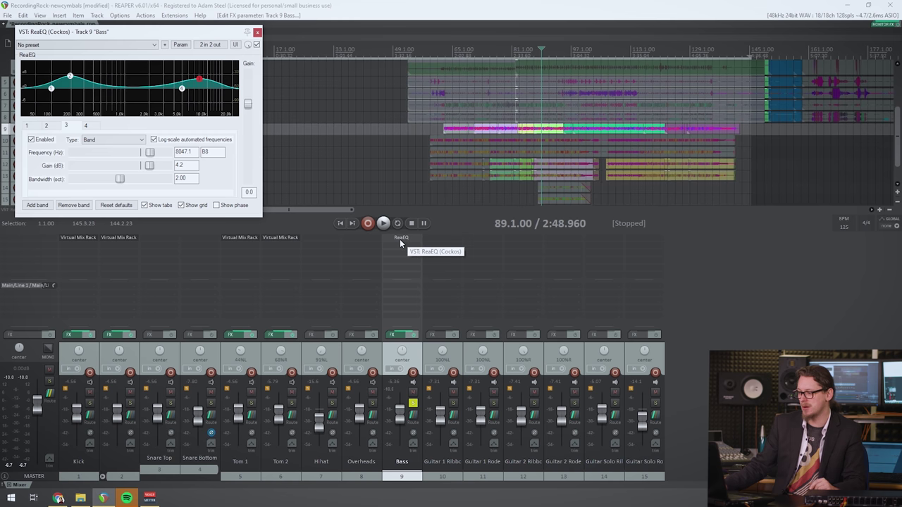
# Turn on Show embedded UI in MCP for Bass's ReaEQ and close its floating window.
pyautogui.rightClick(399, 239)
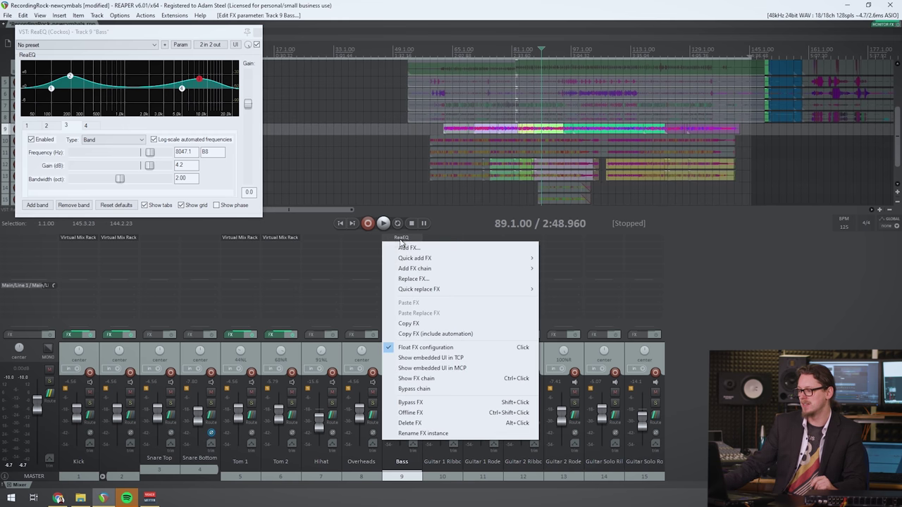
pyautogui.click(456, 369)
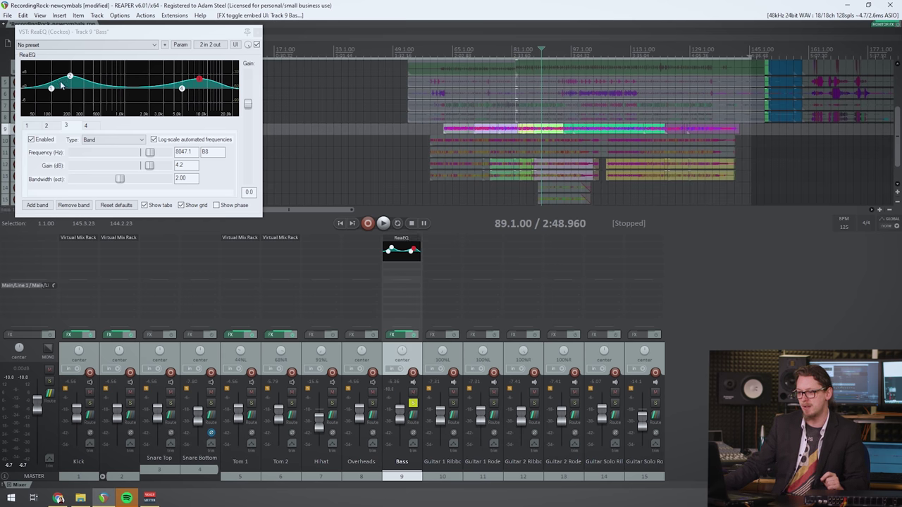
pyautogui.click(257, 32)
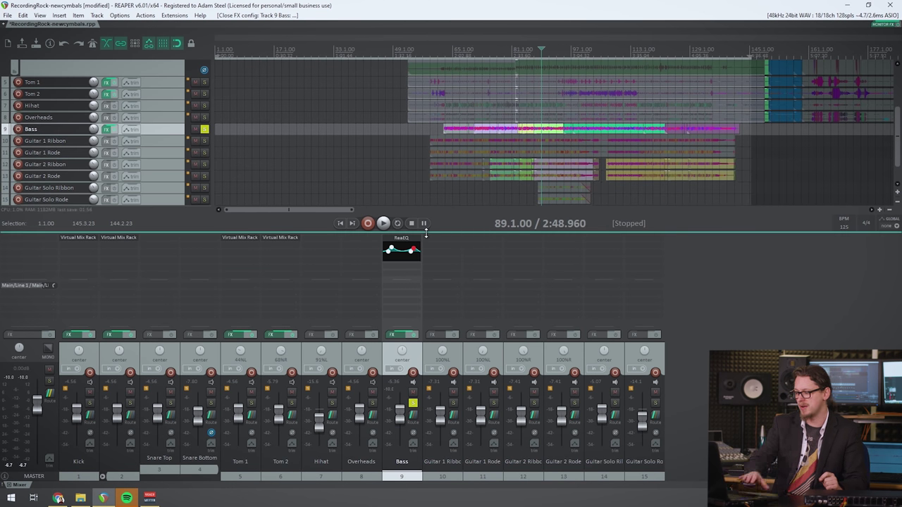
# Audition the bass, then flatten the 193 Hz and 8 kHz boosts in its ReaEQ.
pyautogui.press('space')
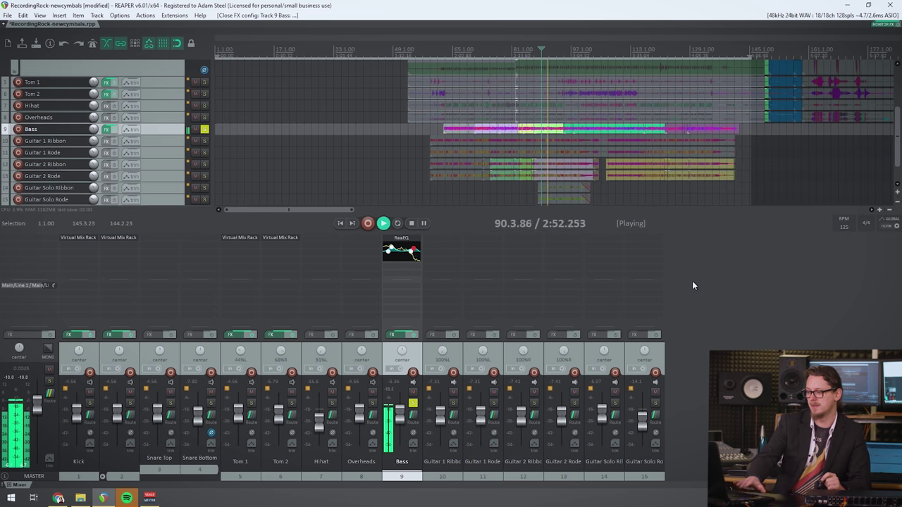
pyautogui.press('space')
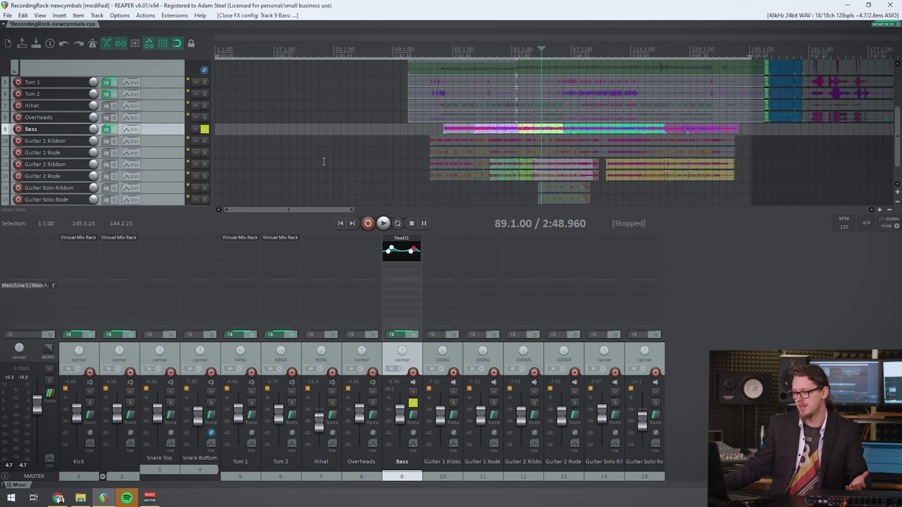
pyautogui.click(401, 250)
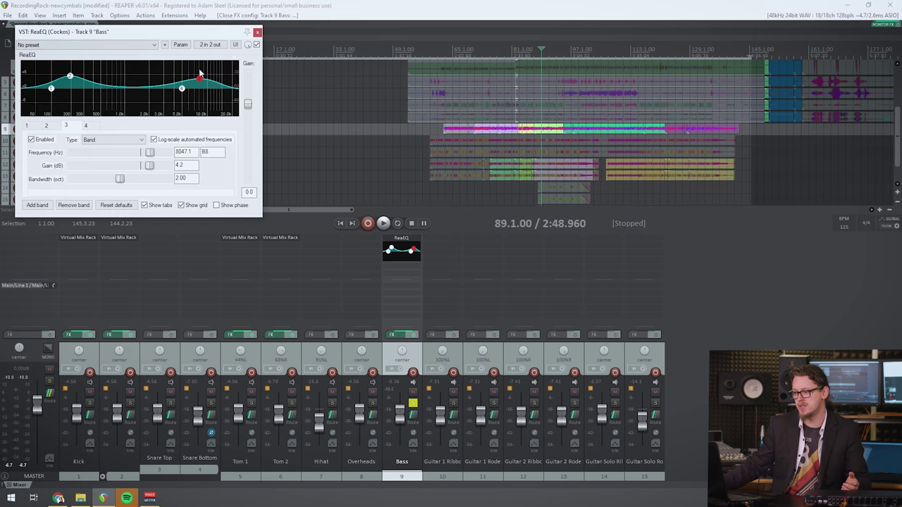
pyautogui.doubleClick(200, 79)
pyautogui.click(70, 76)
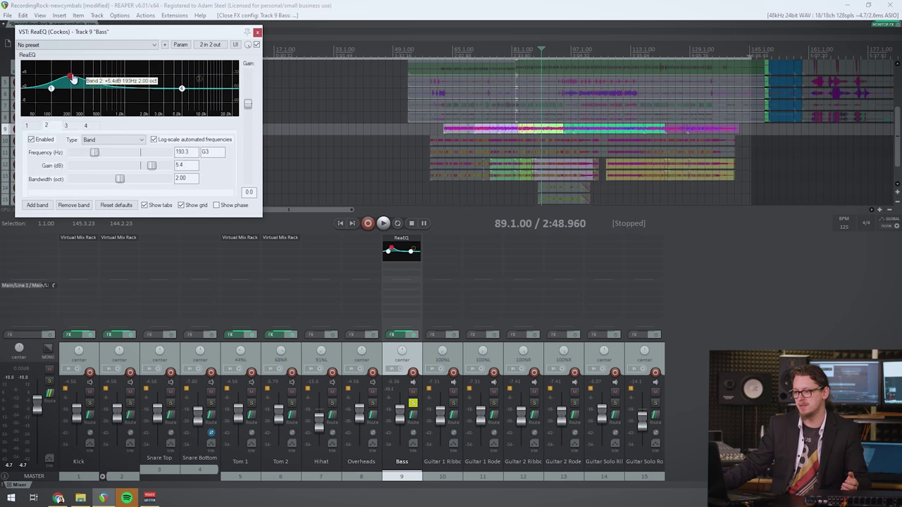
pyautogui.doubleClick(70, 77)
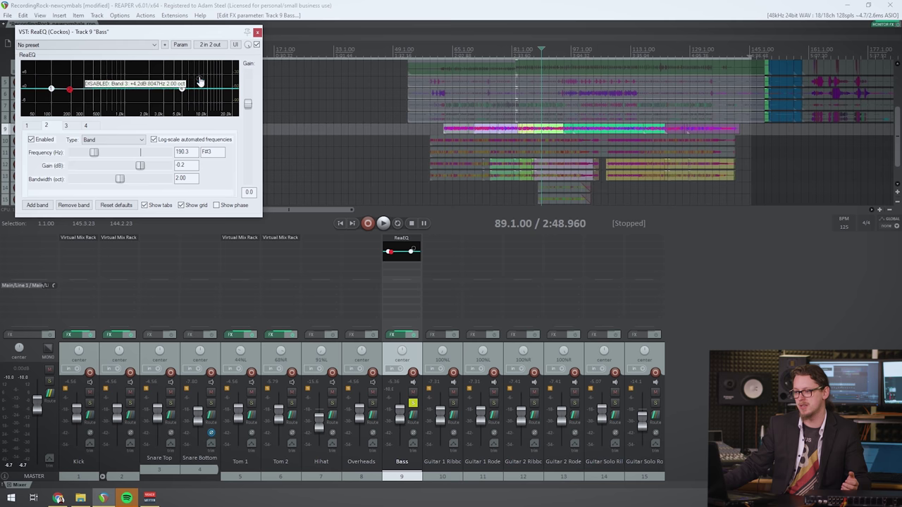
pyautogui.moveTo(182, 89); pyautogui.dragTo(201, 83)
pyautogui.doubleClick(201, 84)
# Copy the Bass ReaEQ onto the FX slots of all six guitar tracks.
pyautogui.click(257, 32)
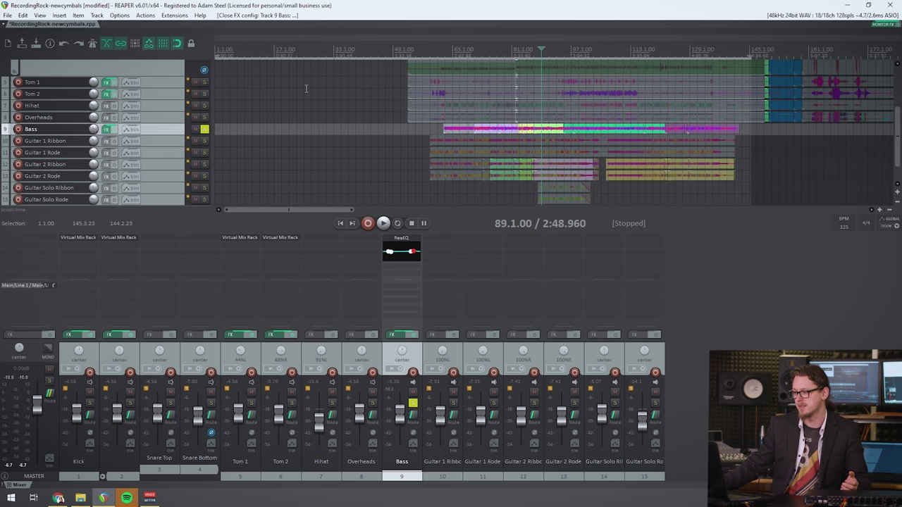
pyautogui.moveTo(402, 249); pyautogui.dragTo(440, 248)
pyautogui.moveTo(444, 248); pyautogui.dragTo(648, 250)
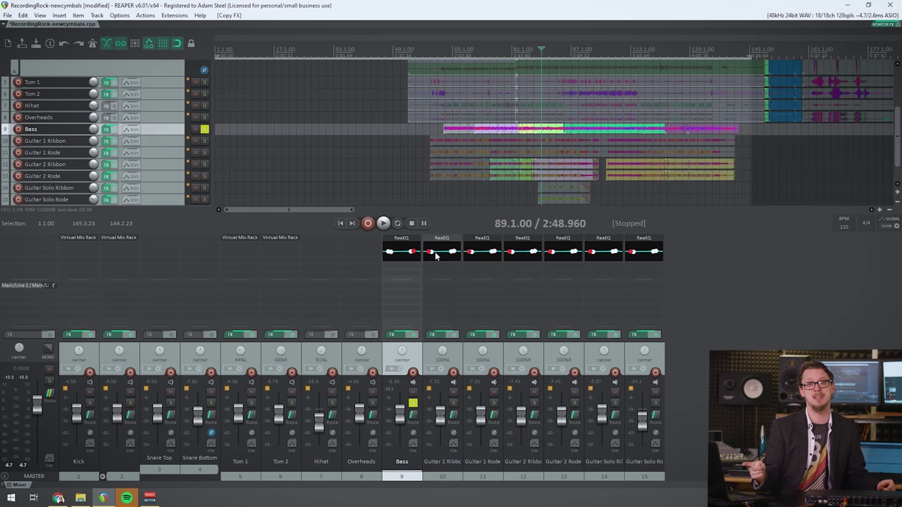
# Play the project and unsolo the Bass track.
pyautogui.press('space')
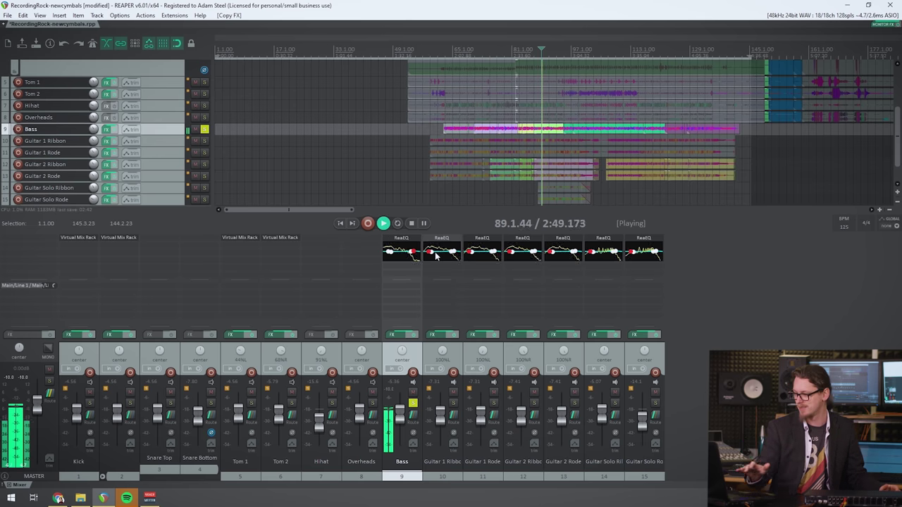
pyautogui.click(412, 403)
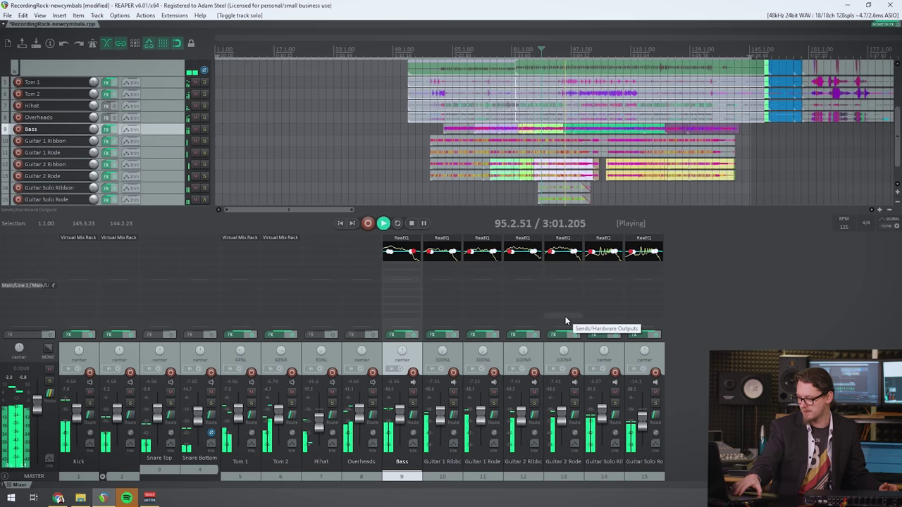
pyautogui.press('space')
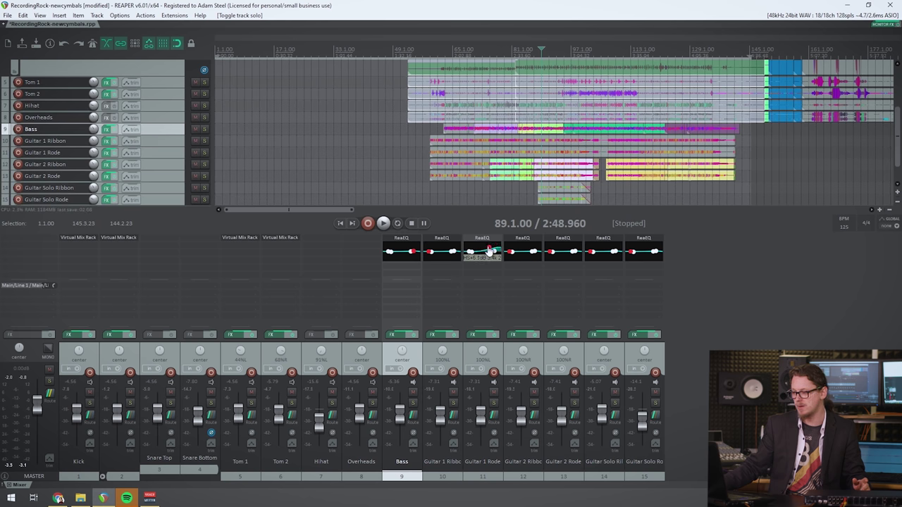
# Reshape the embedded EQ curves on Guitar 1 Rode, Guitar 2 Rode and Guitar Solo Ribbon.
pyautogui.moveTo(490, 251); pyautogui.dragTo(525, 262)
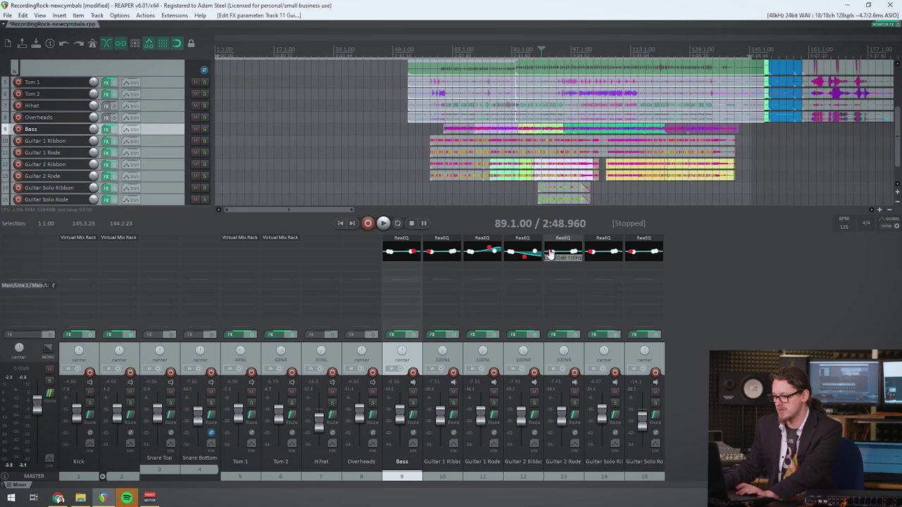
pyautogui.click(564, 252)
pyautogui.press('space')
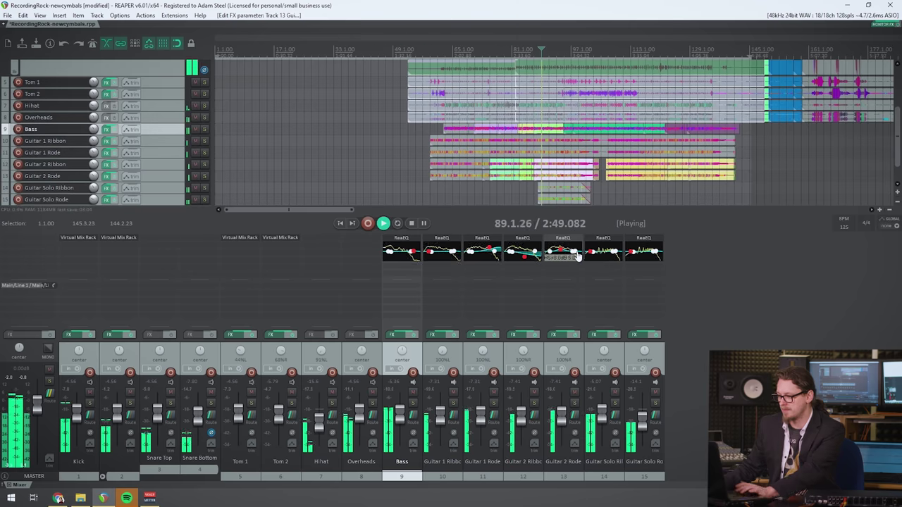
pyautogui.moveTo(613, 256)
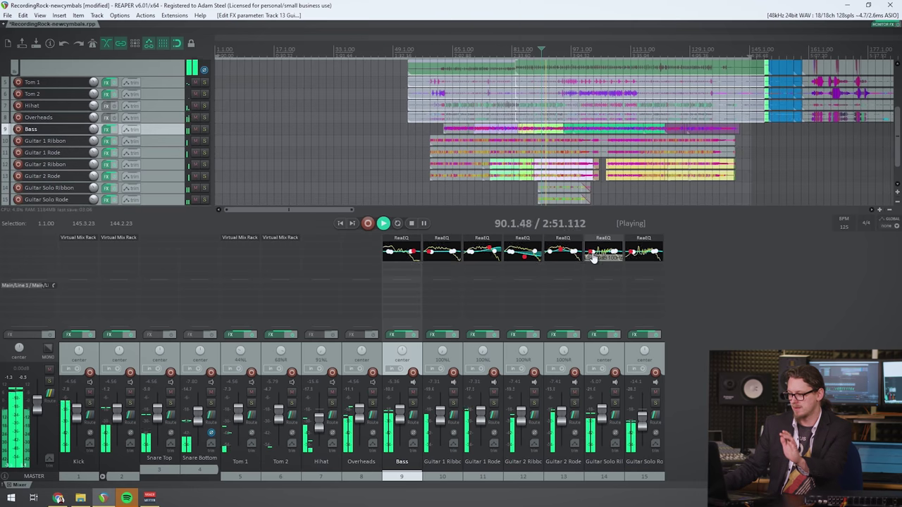
pyautogui.moveTo(613, 256); pyautogui.dragTo(647, 250)
pyautogui.press('space')
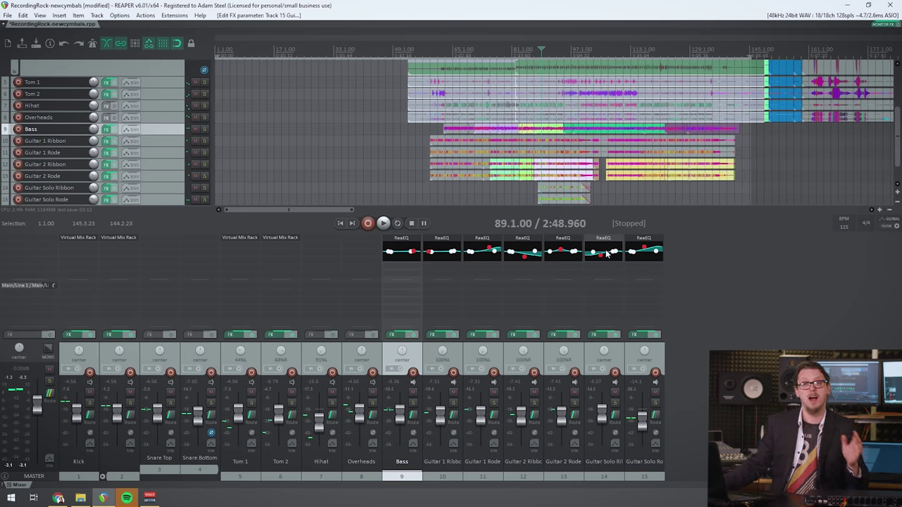
# Undo the guitar EQ curve edits and the copied guitar EQs.
pyautogui.hotkey('ctrl', 'z')
pyautogui.hotkey('ctrl', 'z')
pyautogui.hotkey('ctrl', 'z')
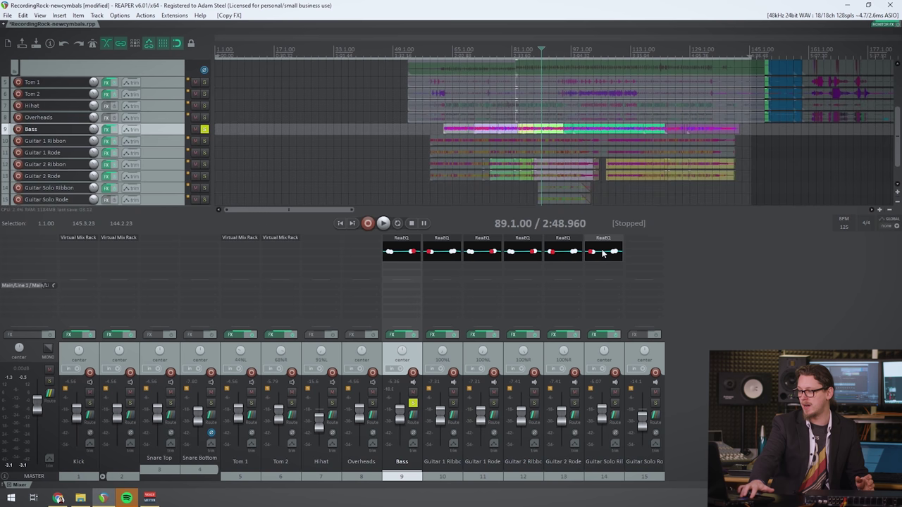
pyautogui.hotkey('ctrl', 'shift', 'z')
pyautogui.hotkey('ctrl', 'shift', 'z')
pyautogui.hotkey('ctrl', 'shift', 'z')
pyautogui.hotkey('ctrl', 'shift', 'z')
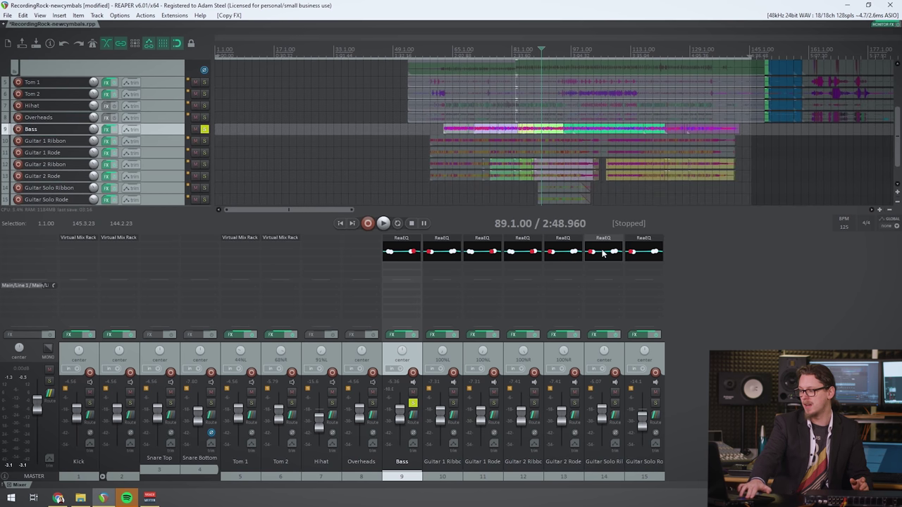
pyautogui.hotkey('ctrl', 'z')
pyautogui.hotkey('ctrl', 'z')
pyautogui.hotkey('ctrl', 'z')
pyautogui.hotkey('ctrl', 'z')
pyautogui.hotkey('ctrl', 'z')
pyautogui.hotkey('ctrl', 'z')
pyautogui.hotkey('ctrl', 'z')
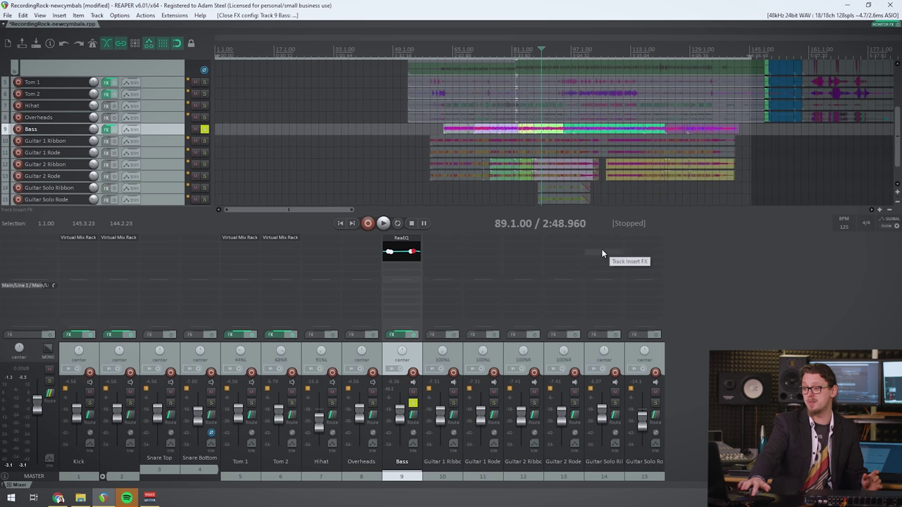
# Add ReaXcomp to Guitar 1 Ribbon and load the griz male de-ess preset.
pyautogui.doubleClick(441, 243)
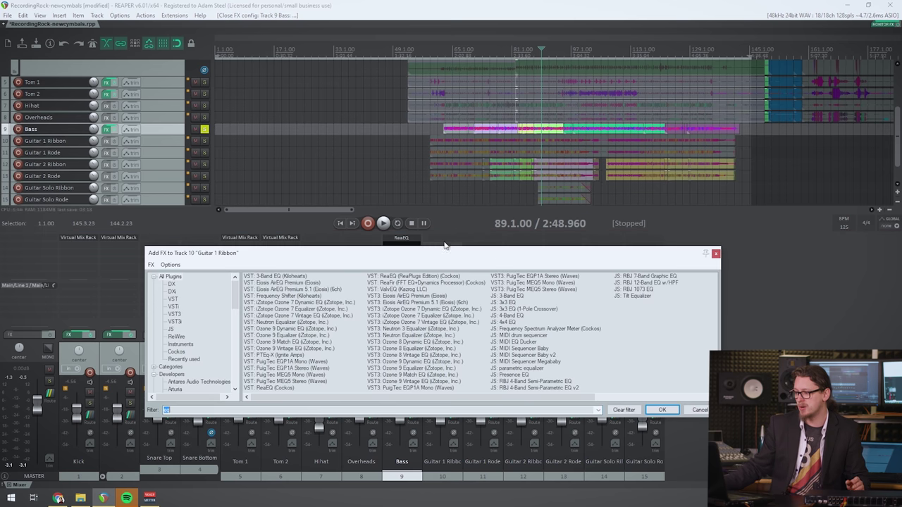
pyautogui.write('com')
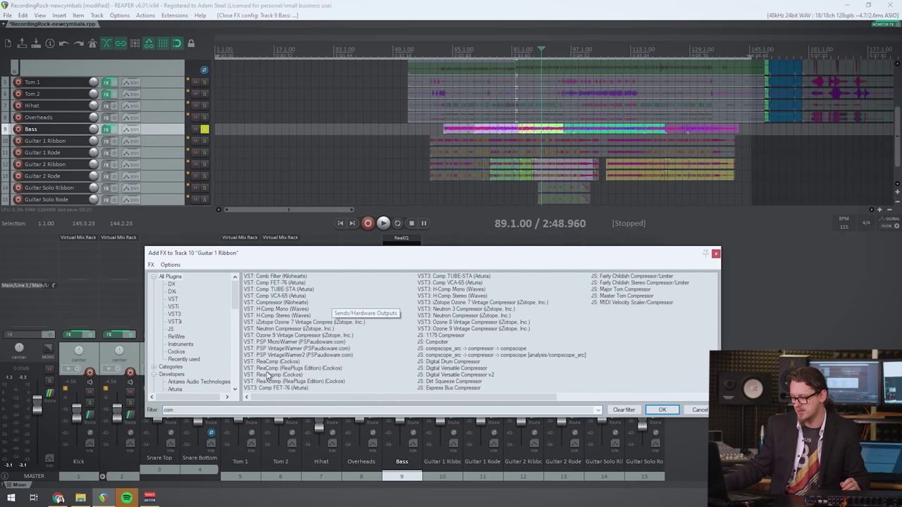
pyautogui.click(277, 375)
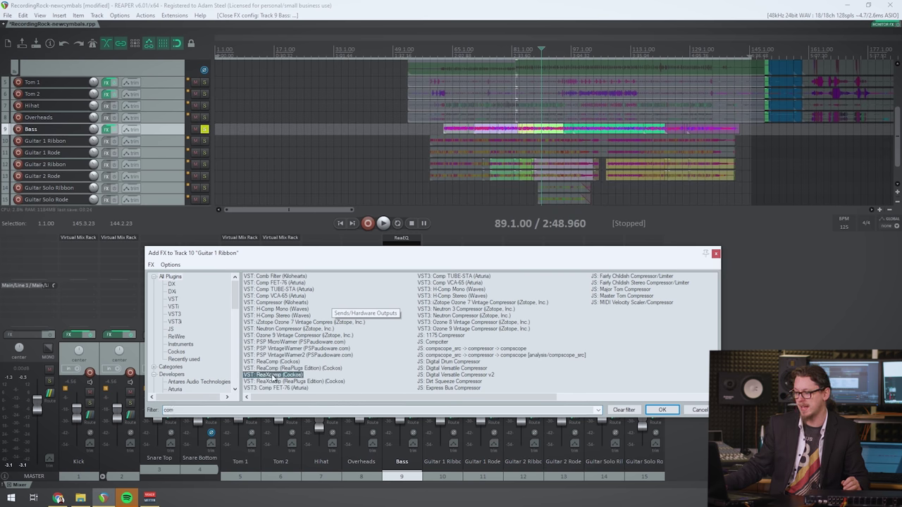
pyautogui.doubleClick(276, 375)
pyautogui.click(127, 44)
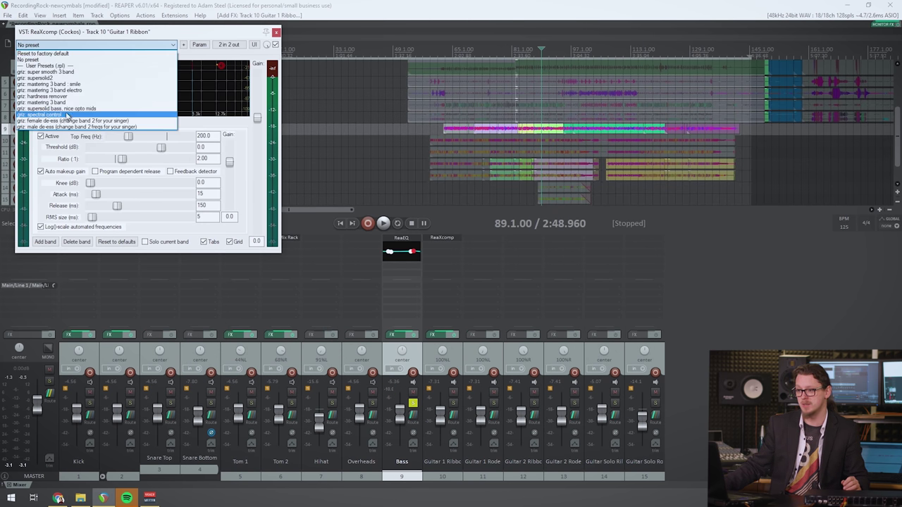
pyautogui.click(36, 127)
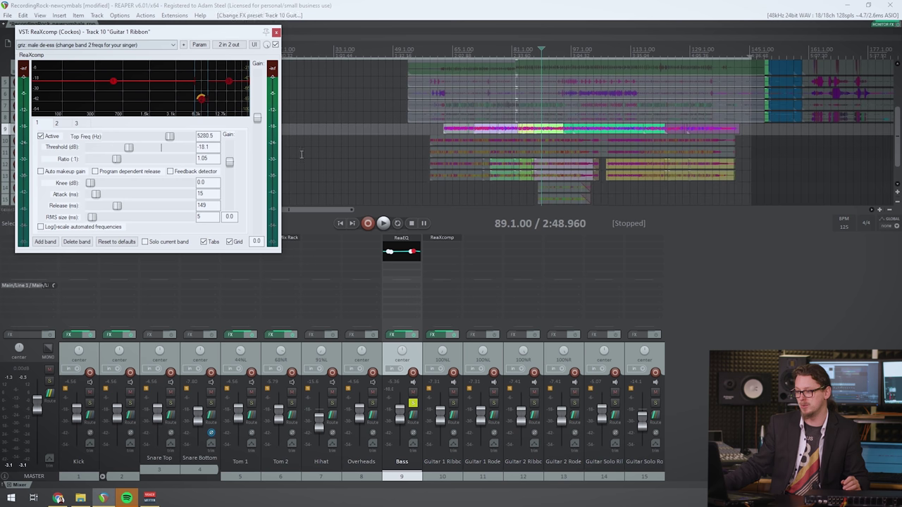
# Embed ReaXcomp's graph in the Guitar 1 Ribbon mixer strip and close its window.
pyautogui.rightClick(427, 241)
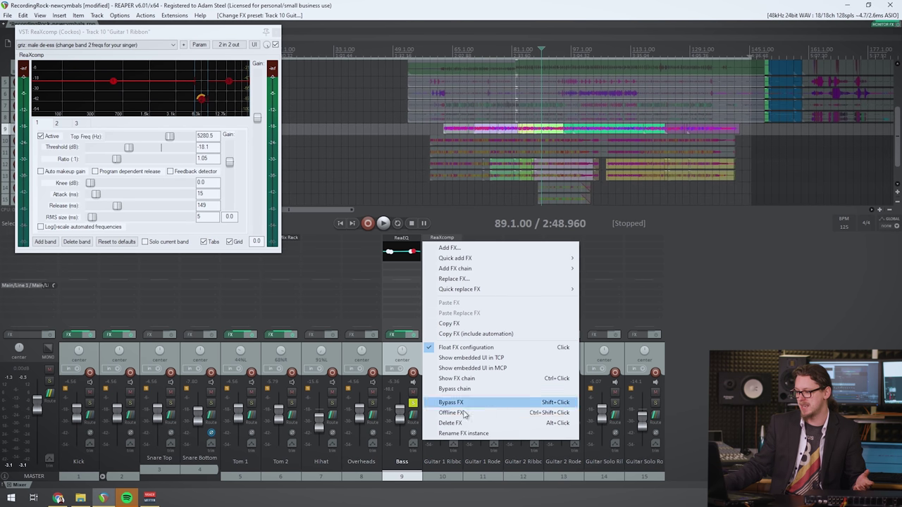
pyautogui.click(465, 367)
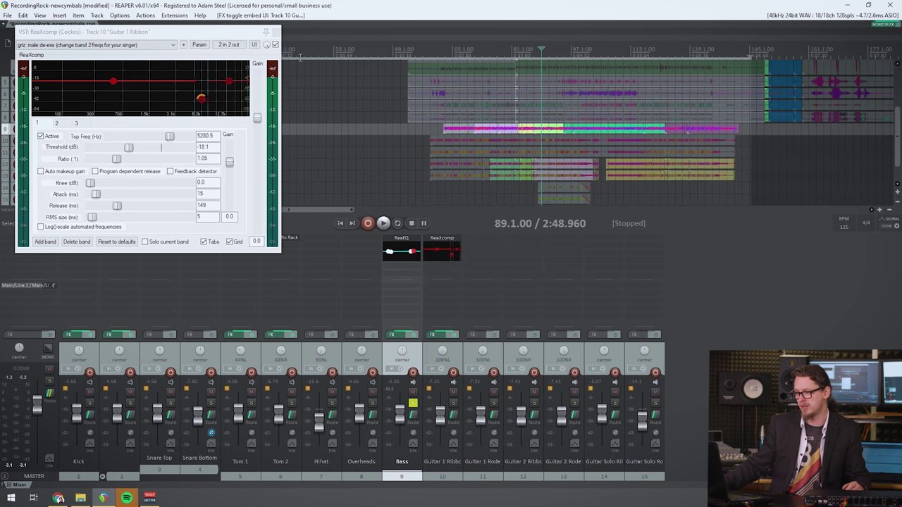
pyautogui.click(276, 33)
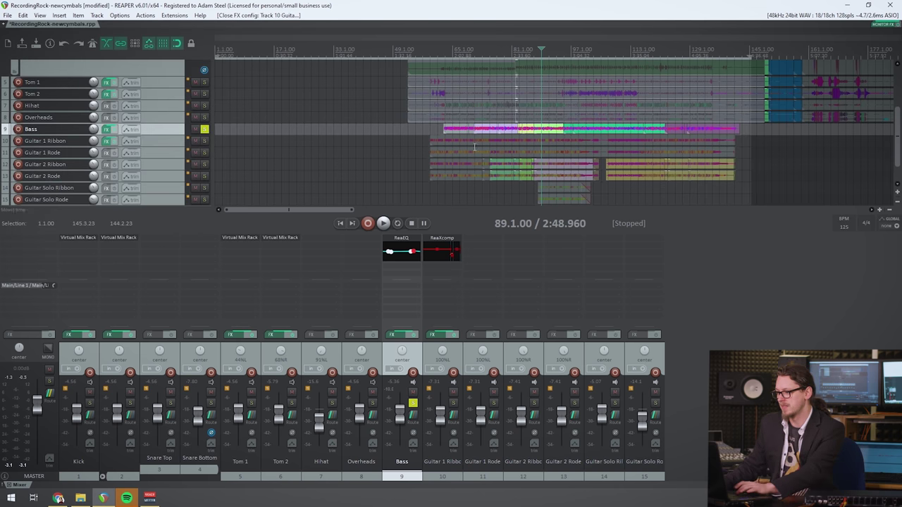
# Solo Guitar 1 Ribbon instead of Bass and reset its pan from 100% to center.
pyautogui.press('space')
pyautogui.click(453, 403)
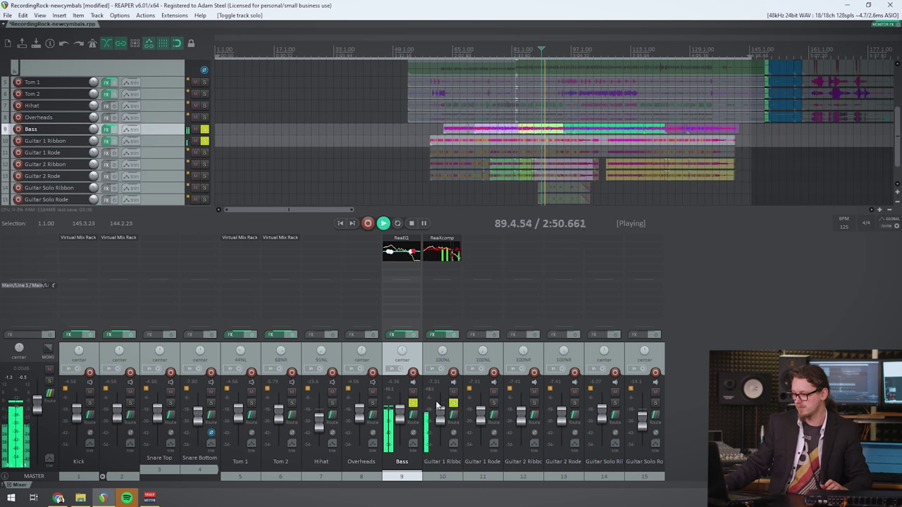
pyautogui.click(413, 403)
pyautogui.click(442, 351)
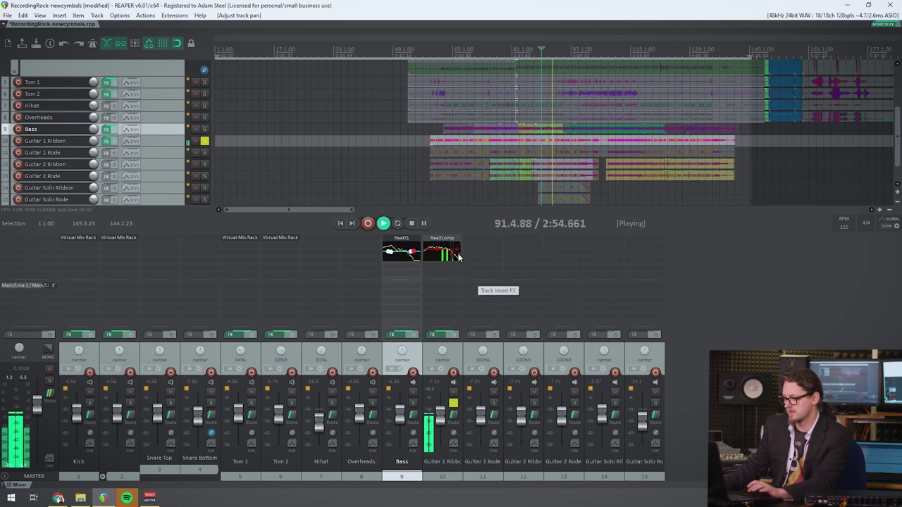
pyautogui.scroll(-3, 487, 169)
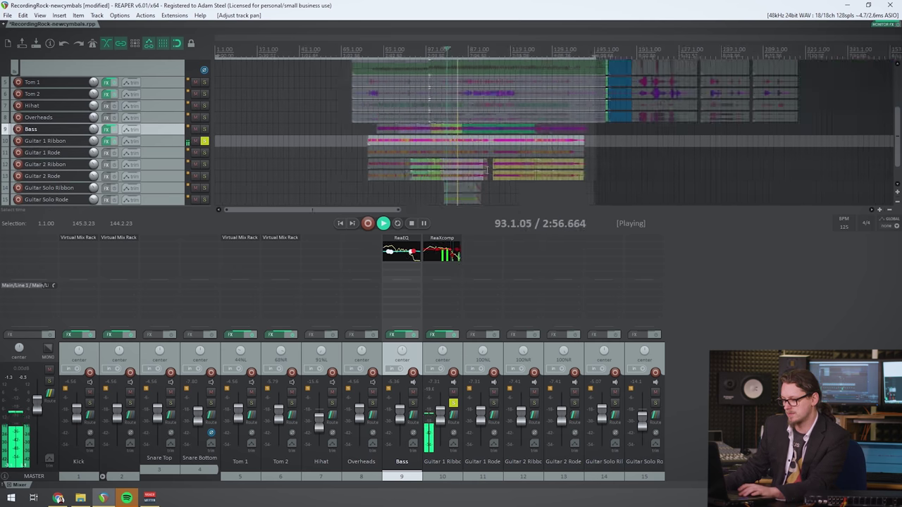
pyautogui.scroll(-1, 487, 170)
pyautogui.press('space')
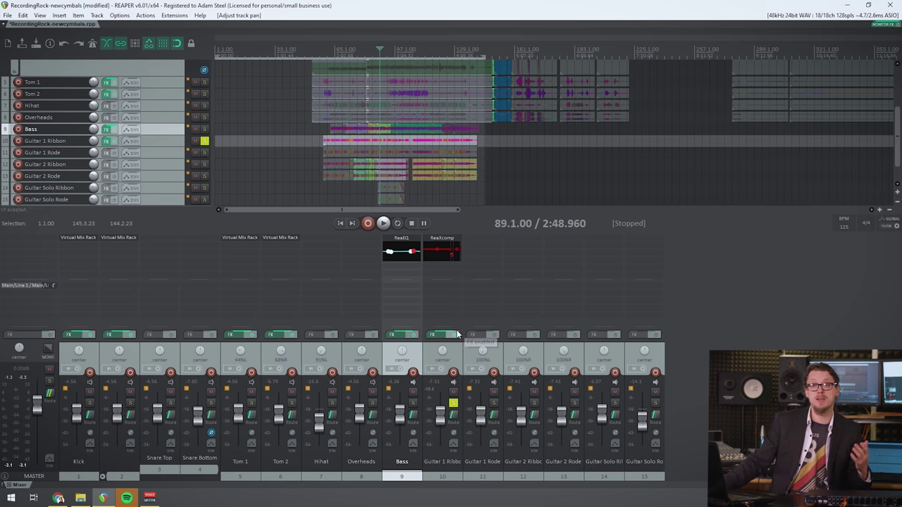
# Give the Guitar 1 Ribbon mixer strip a wider 150% Mixer Panel layout.
pyautogui.rightClick(457, 350)
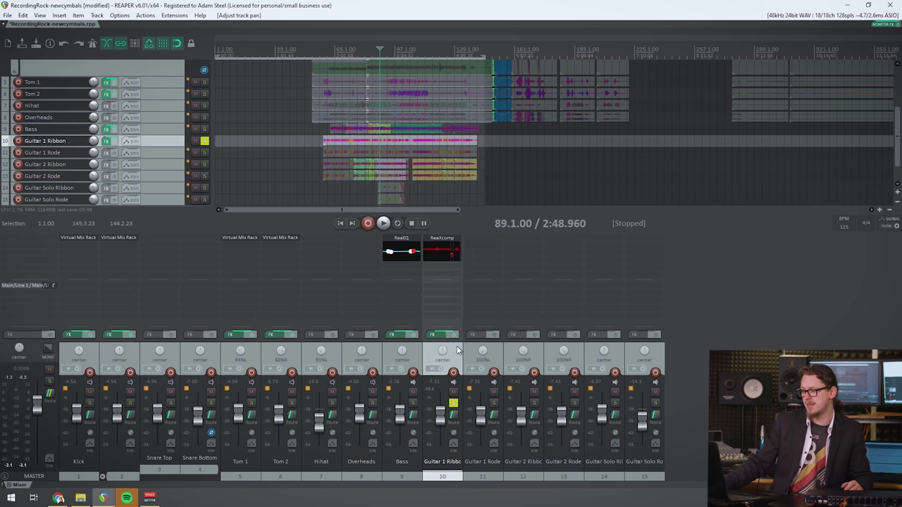
pyautogui.moveTo(603, 302)
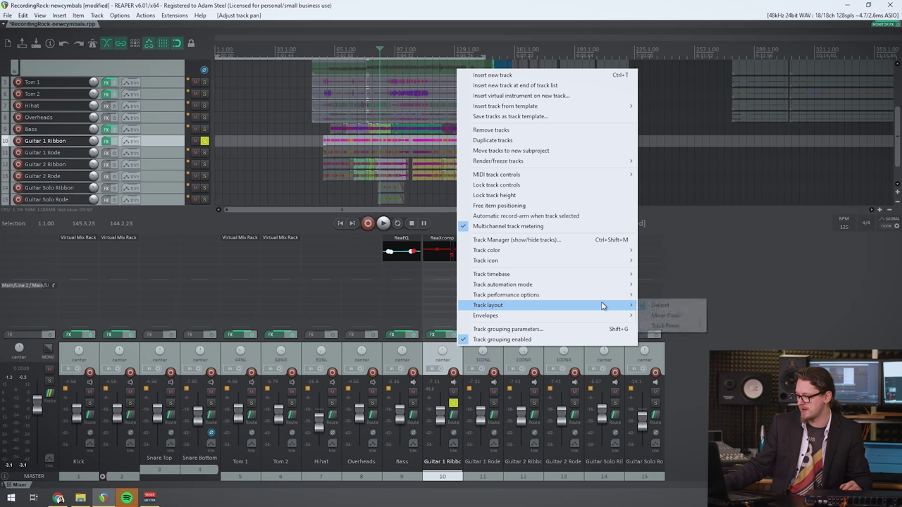
pyautogui.moveTo(668, 316)
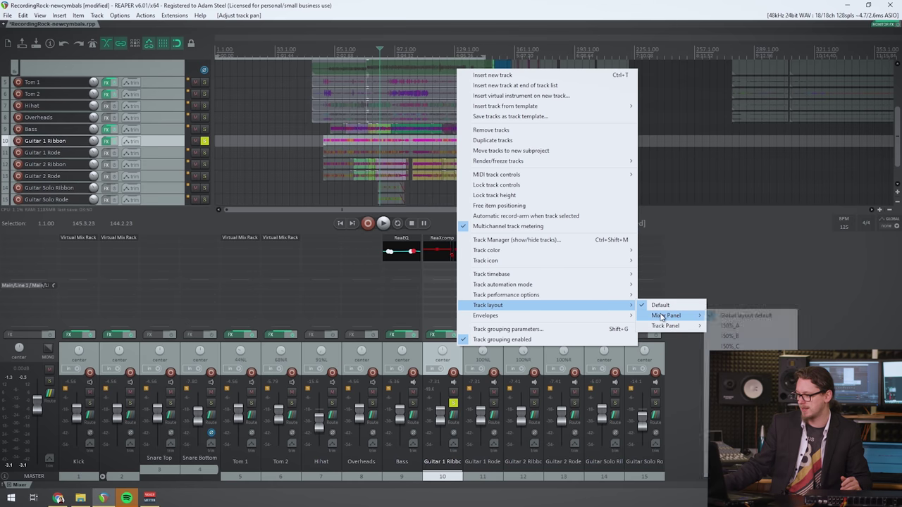
pyautogui.click(738, 337)
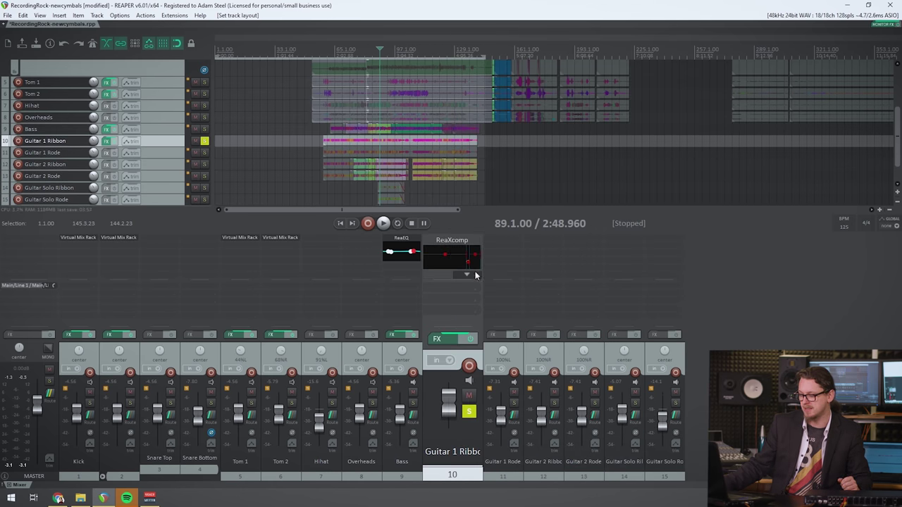
pyautogui.rightClick(480, 360)
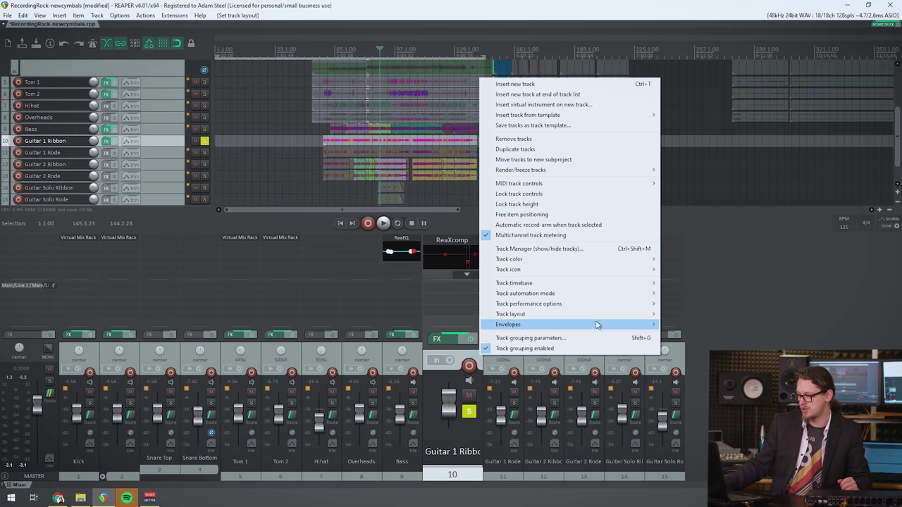
pyautogui.moveTo(595, 291)
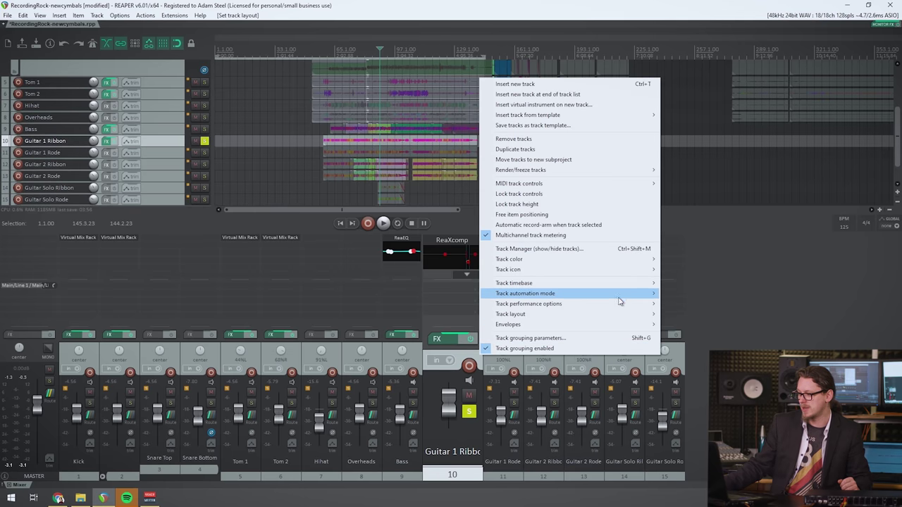
pyautogui.moveTo(622, 316)
pyautogui.moveTo(694, 327)
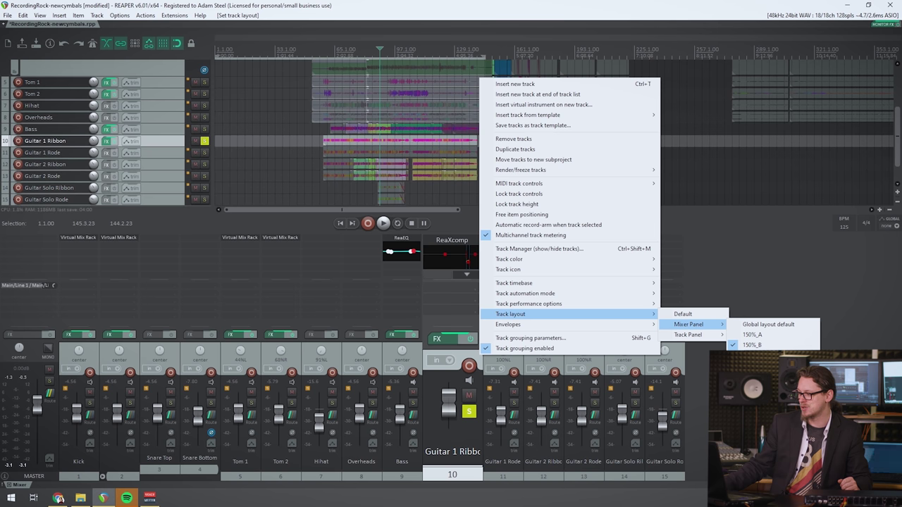
pyautogui.click(752, 335)
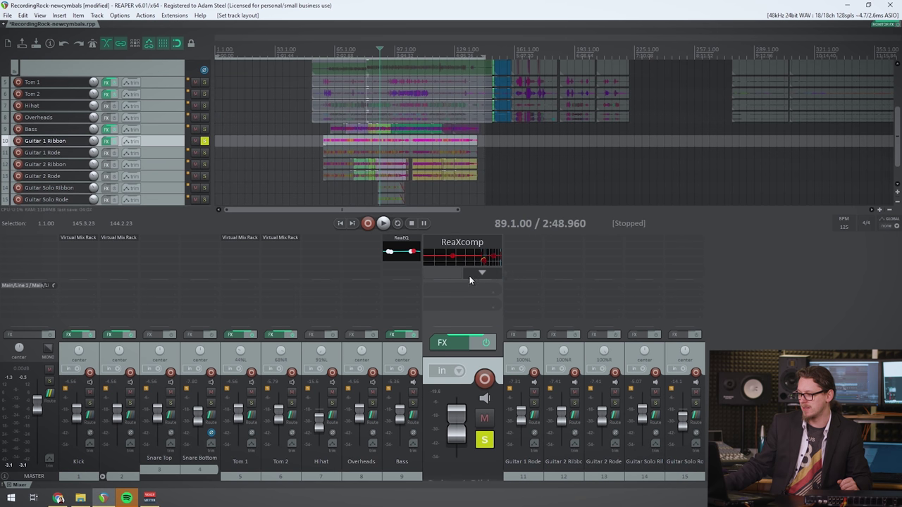
# Make the embedded ReaXcomp display taller and raise the mixer divider for more mixer height.
pyautogui.moveTo(463, 280); pyautogui.dragTo(458, 315)
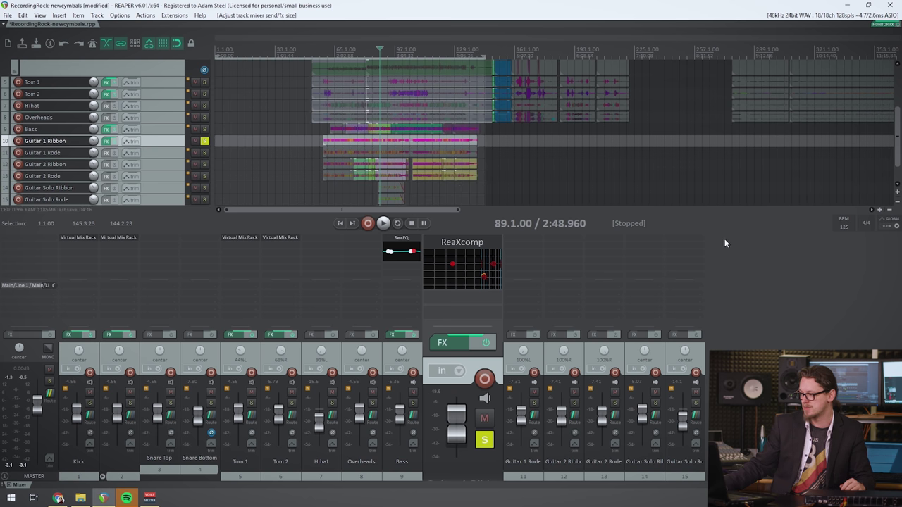
pyautogui.moveTo(730, 233); pyautogui.dragTo(709, 203)
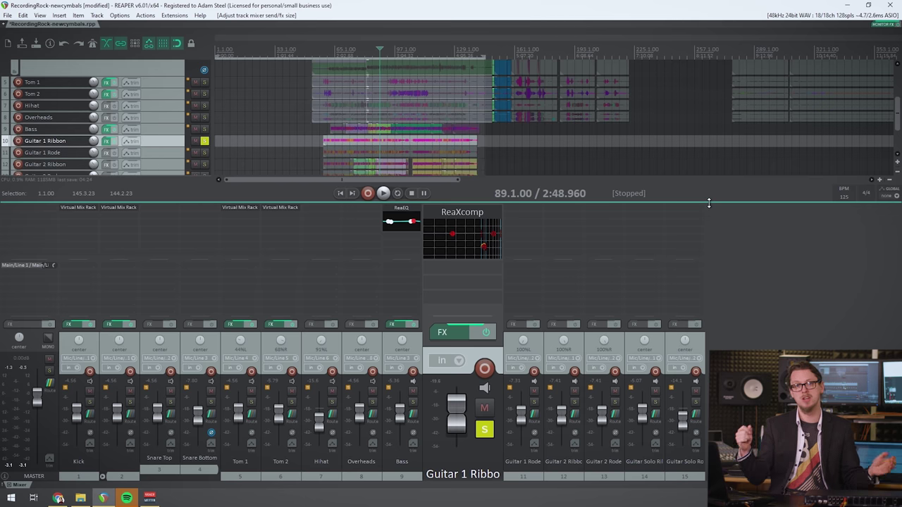
# Apply the 150%_A Mixer Panel layout to all mixer strips from Options > Layouts.
pyautogui.click(124, 18)
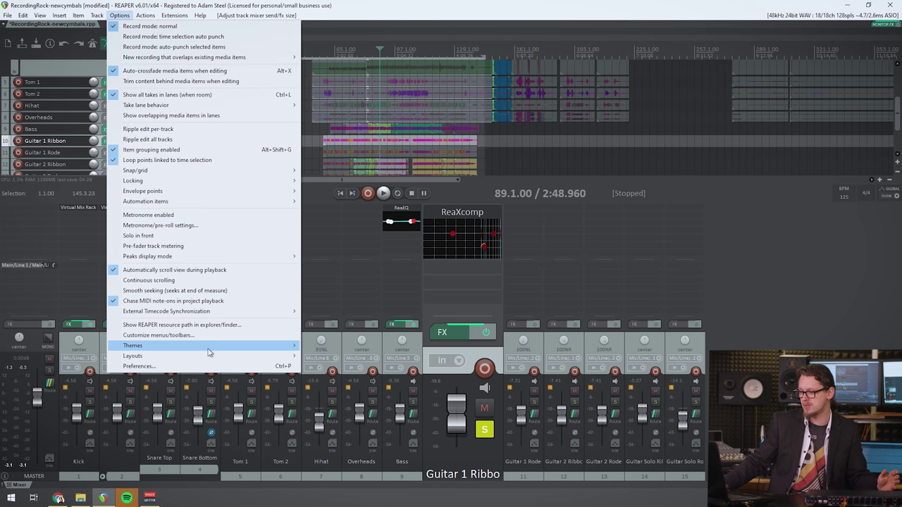
pyautogui.moveTo(223, 350)
pyautogui.moveTo(256, 356)
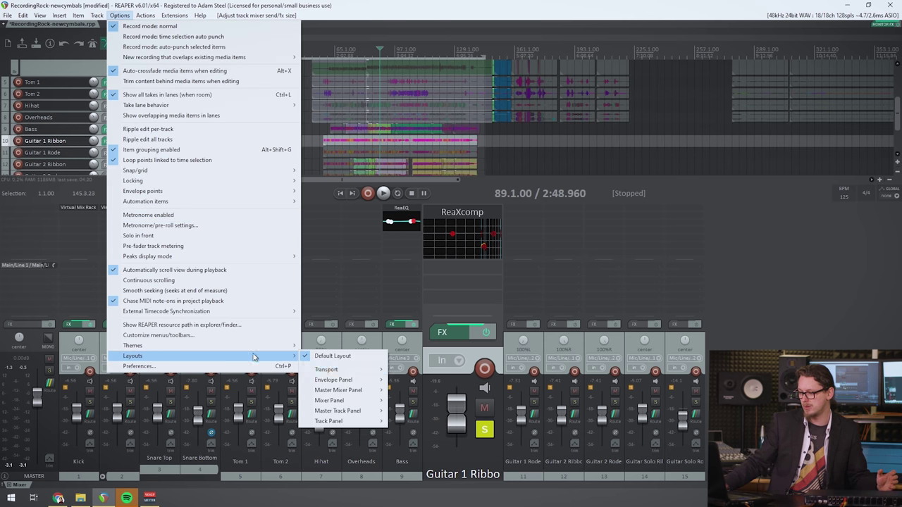
pyautogui.moveTo(348, 399)
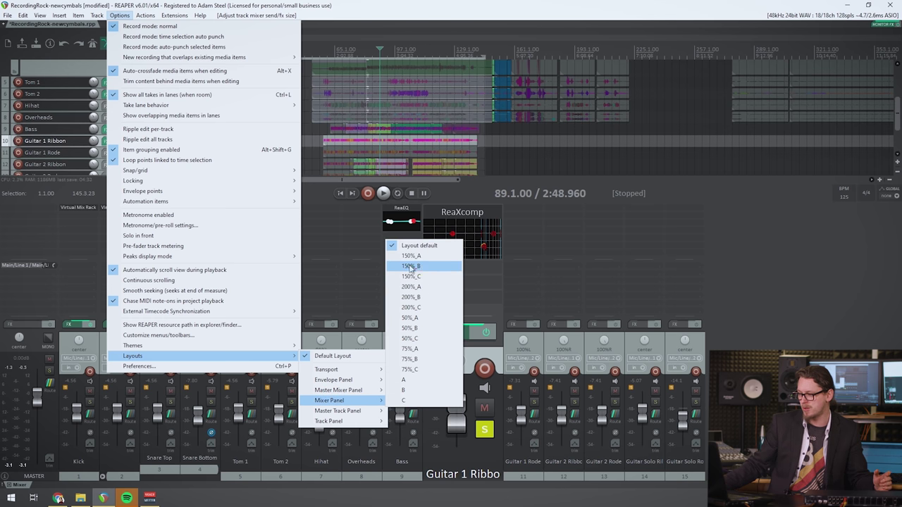
pyautogui.click(410, 258)
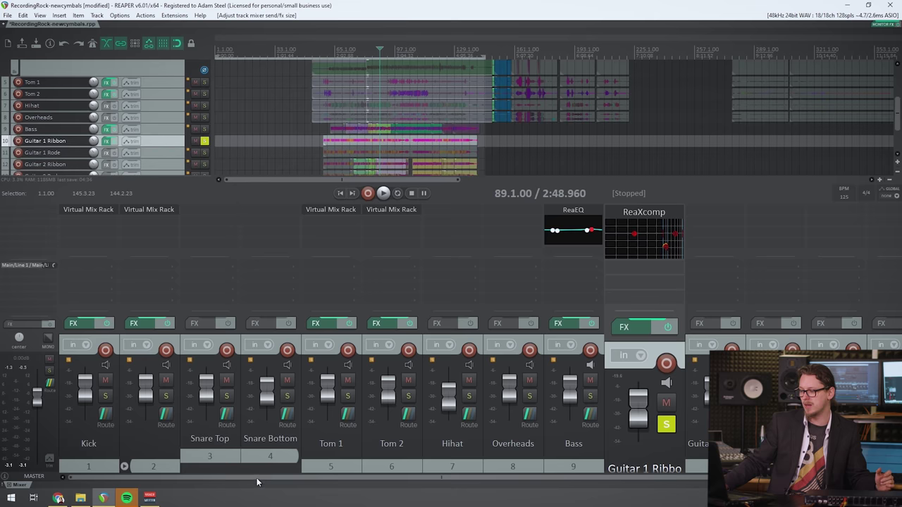
pyautogui.moveTo(278, 485); pyautogui.dragTo(193, 422)
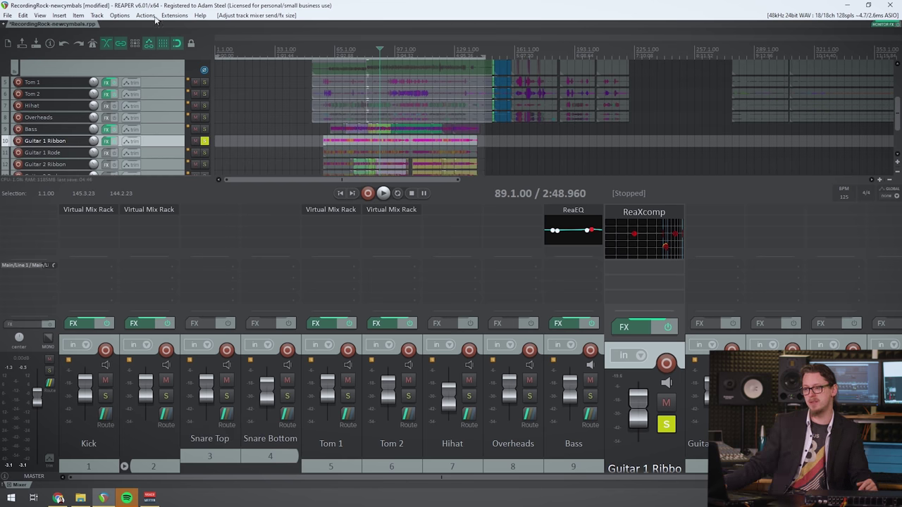
pyautogui.scroll(-1, 166, 134)
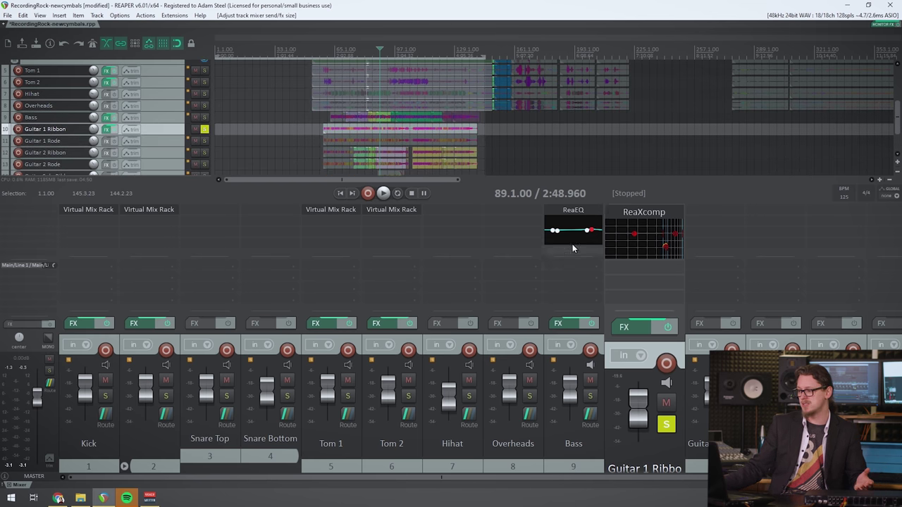
# Reset Guitar 1 Ribbon's strip to Global layout default and make its arrange-view track taller.
pyautogui.rightClick(660, 350)
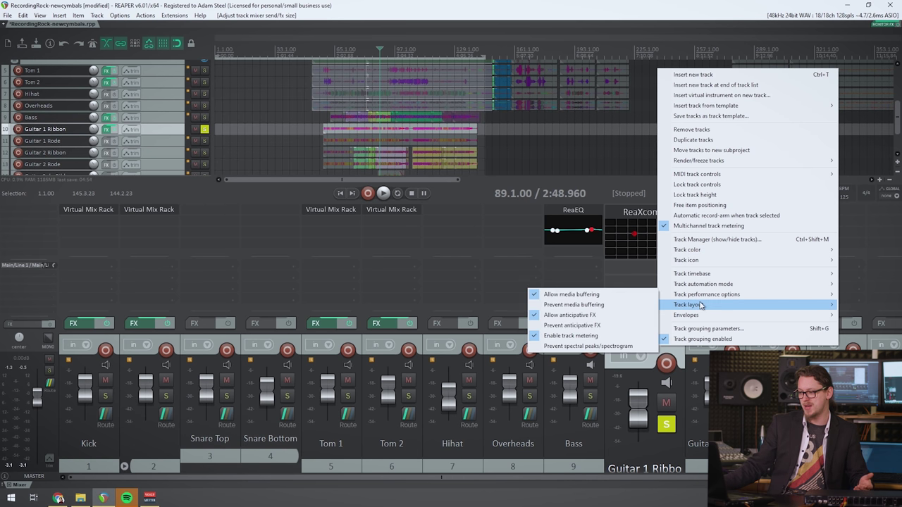
pyautogui.moveTo(703, 305)
pyautogui.moveTo(632, 317)
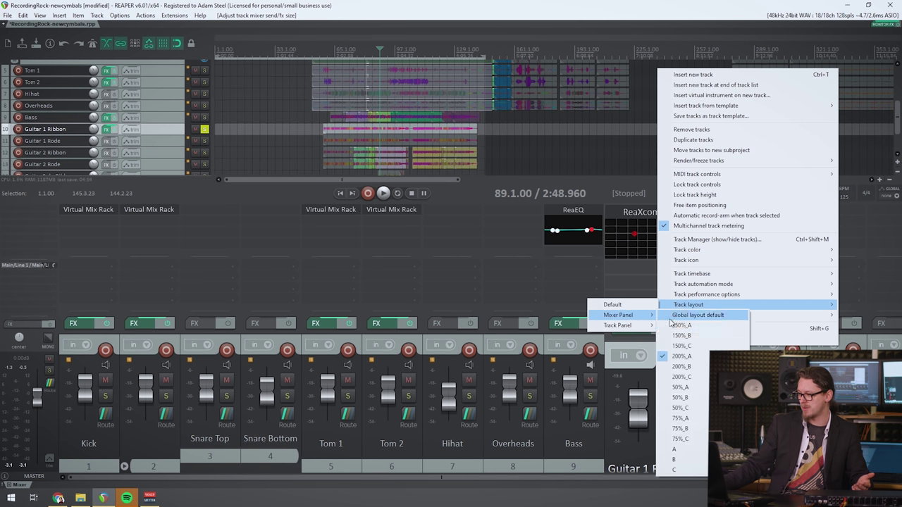
pyautogui.click(698, 322)
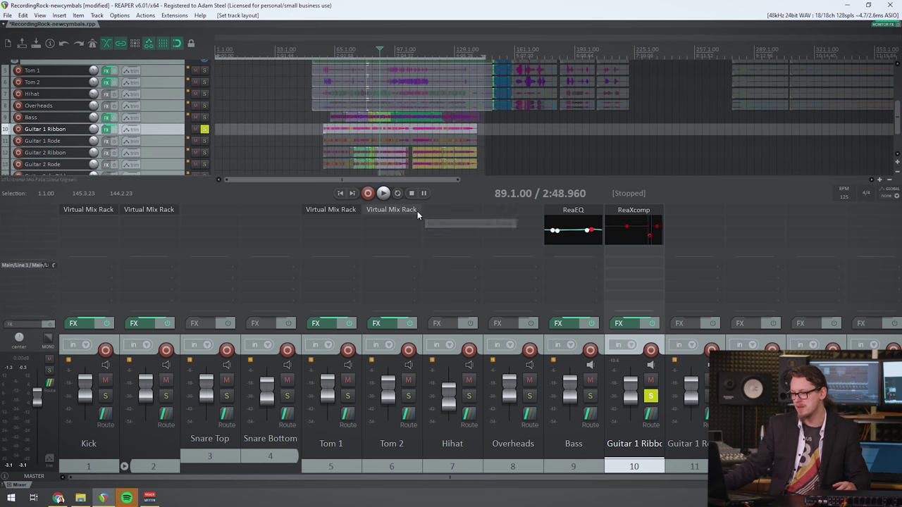
pyautogui.moveTo(169, 134); pyautogui.dragTo(179, 180)
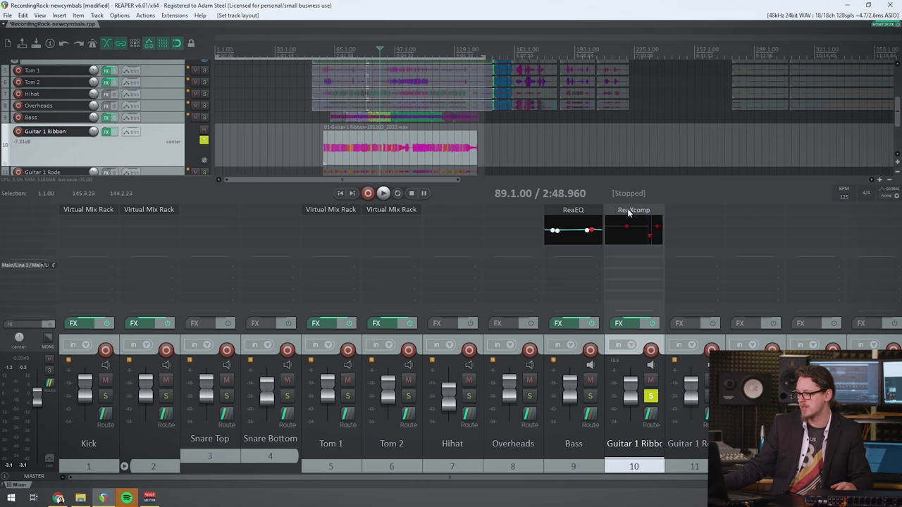
# Embed ReaXcomp's UI in the Guitar 1 Ribbon track, hide the mixer, and enlarge the track.
pyautogui.rightClick(630, 212)
pyautogui.click(665, 362)
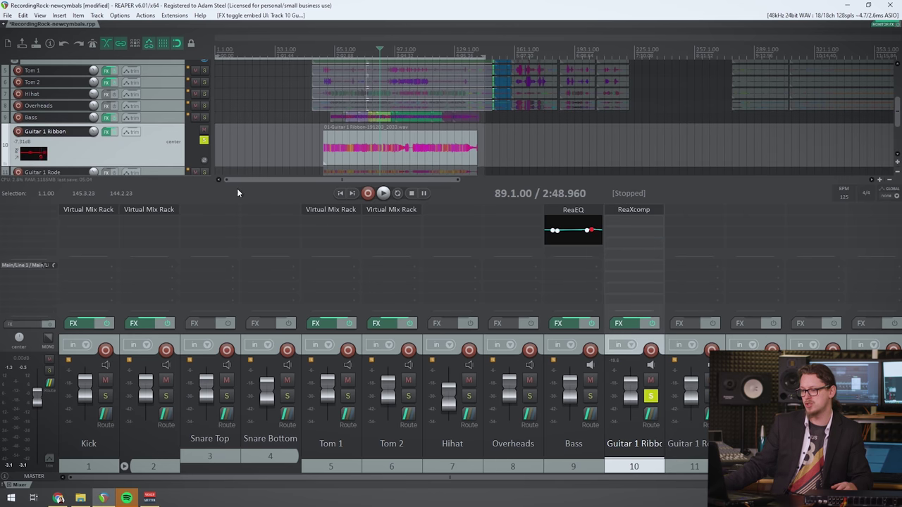
pyautogui.hotkey('ctrl', 'm')
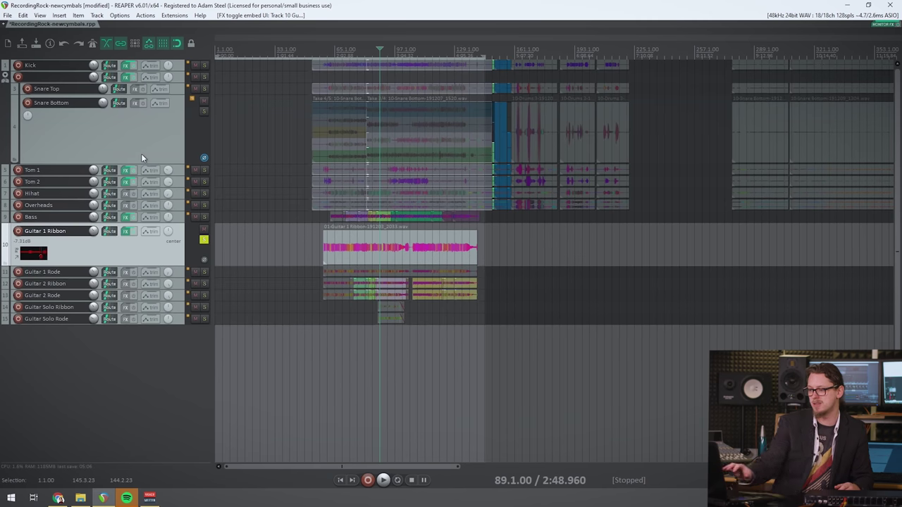
pyautogui.moveTo(91, 264); pyautogui.dragTo(91, 345)
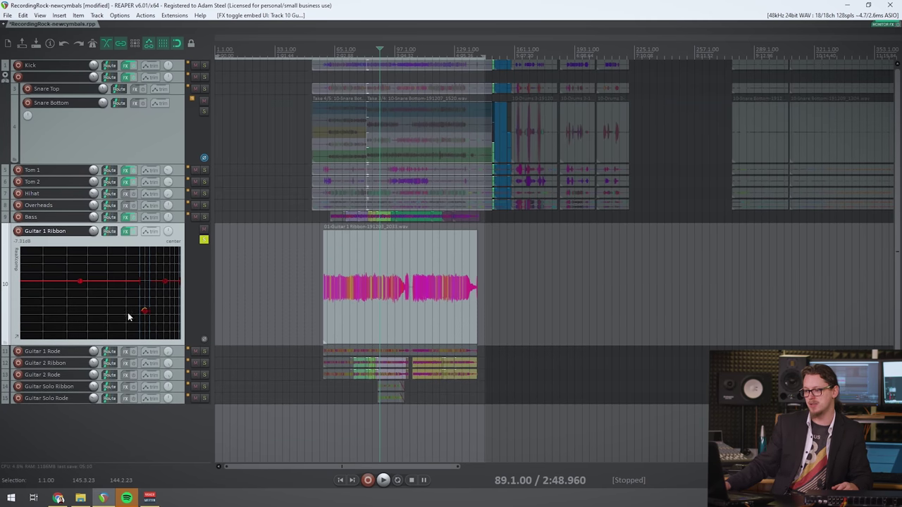
# Adjust a ReaXcomp band threshold in the graph while the project plays.
pyautogui.press('space')
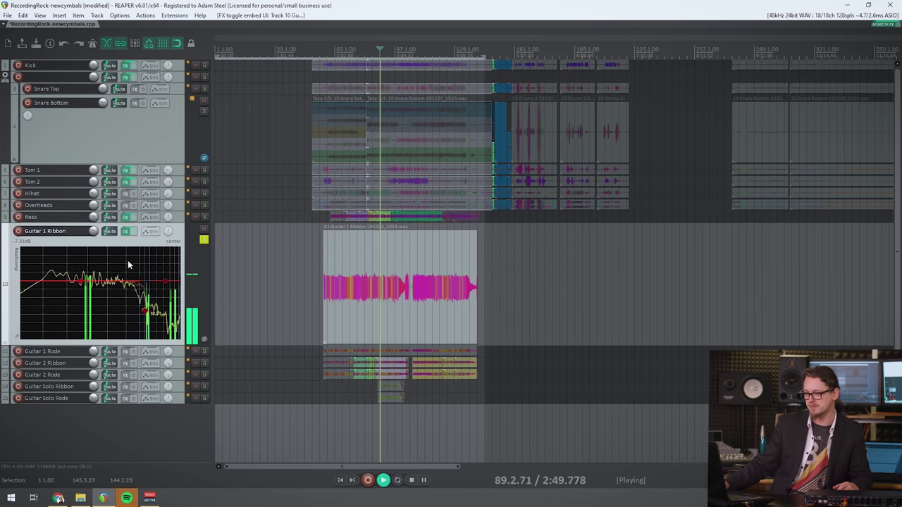
pyautogui.moveTo(145, 310)
pyautogui.mouseDown()
pyautogui.moveTo(147, 272)
pyautogui.moveTo(150, 328)
pyautogui.moveTo(148, 318)
pyautogui.mouseUp()
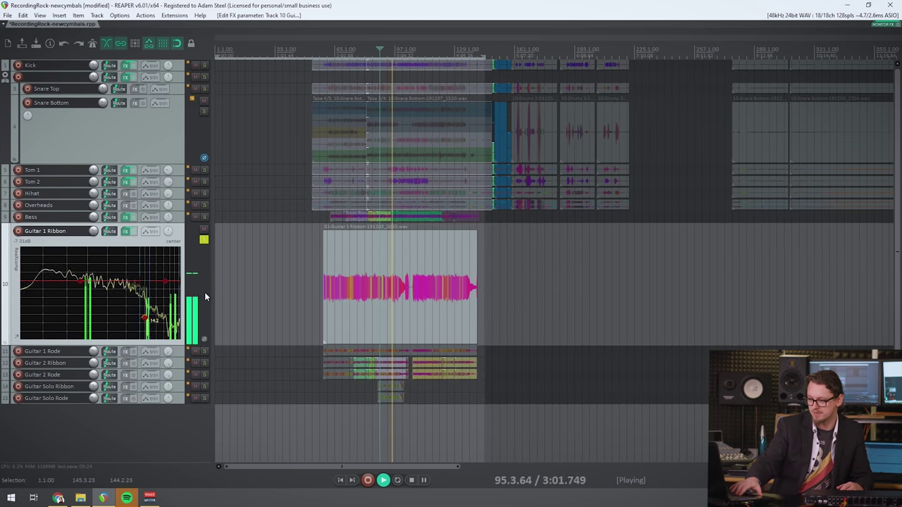
pyautogui.press('space')
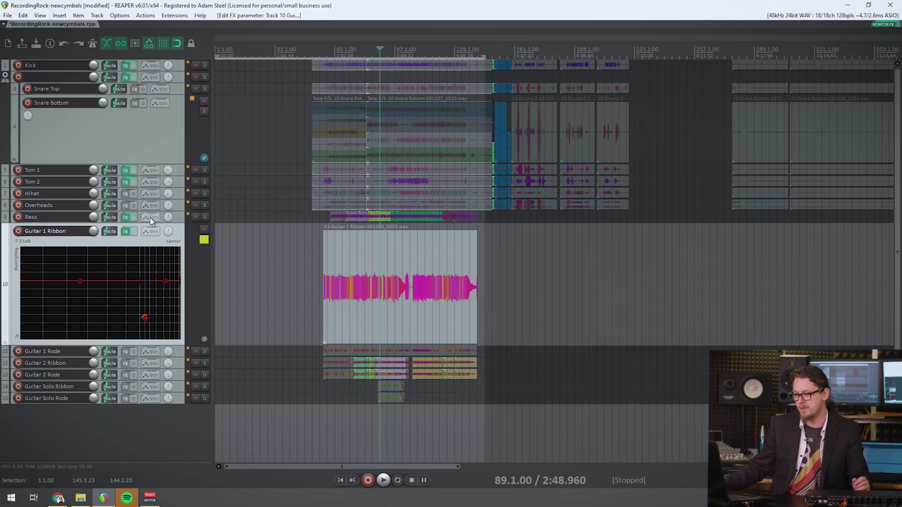
# Embed the Bass track's ReaEQ display in its track panel.
pyautogui.click(124, 218)
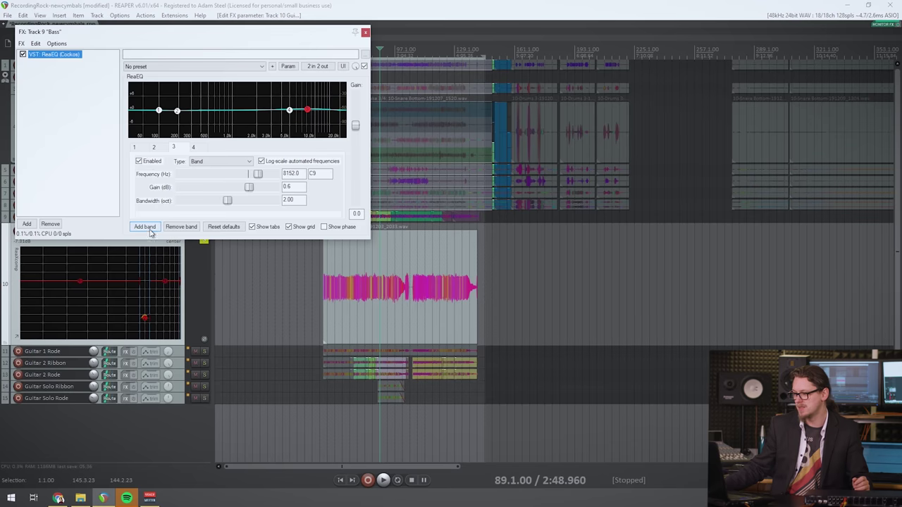
pyautogui.rightClick(67, 58)
pyautogui.click(139, 237)
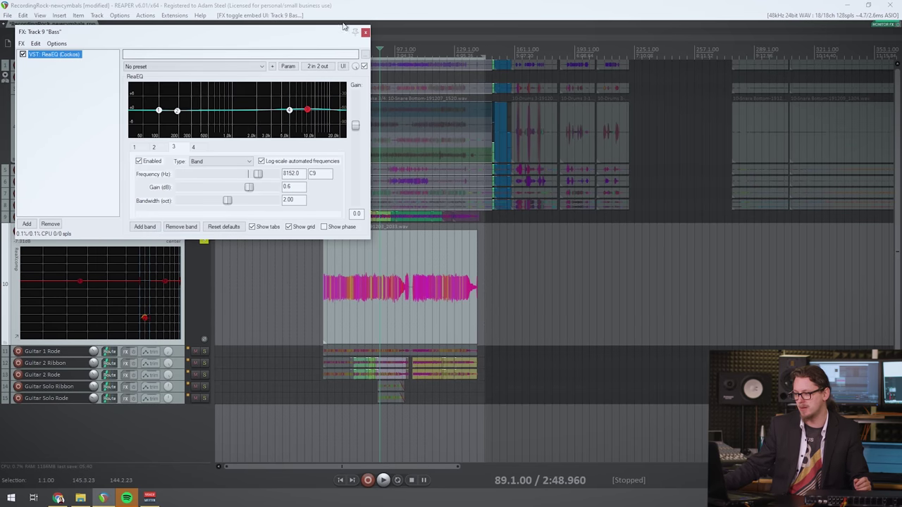
pyautogui.click(365, 34)
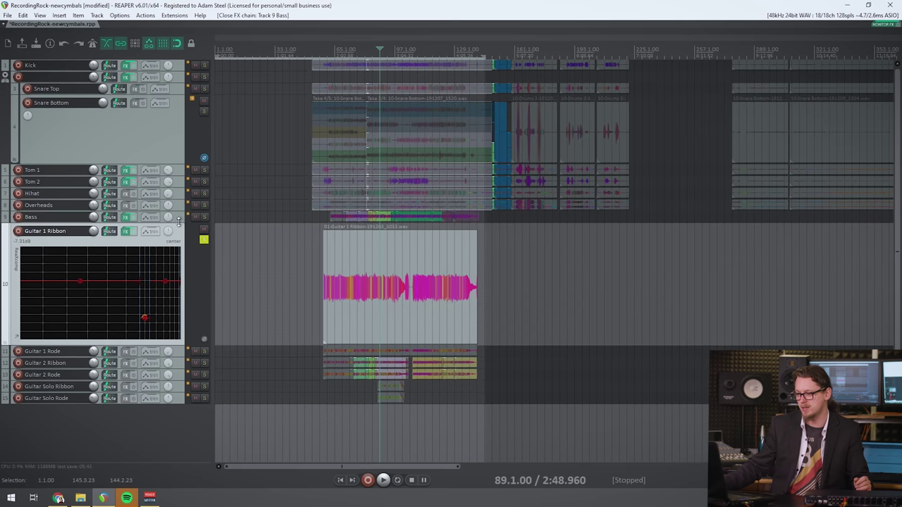
# Pull the Bass EQ high shelf down to -1.5dB, then bring the reaper.fm page forward.
pyautogui.moveTo(178, 224); pyautogui.dragTo(150, 320)
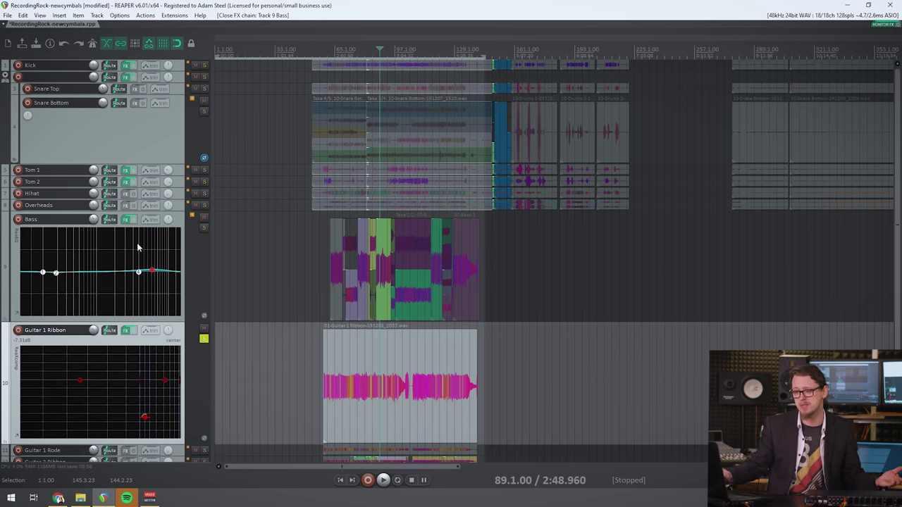
pyautogui.moveTo(139, 272); pyautogui.dragTo(109, 282)
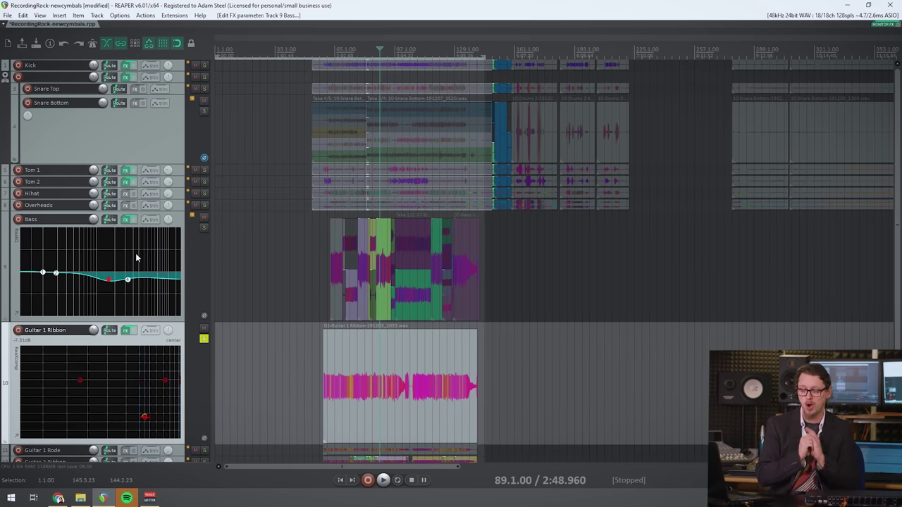
pyautogui.click(58, 498)
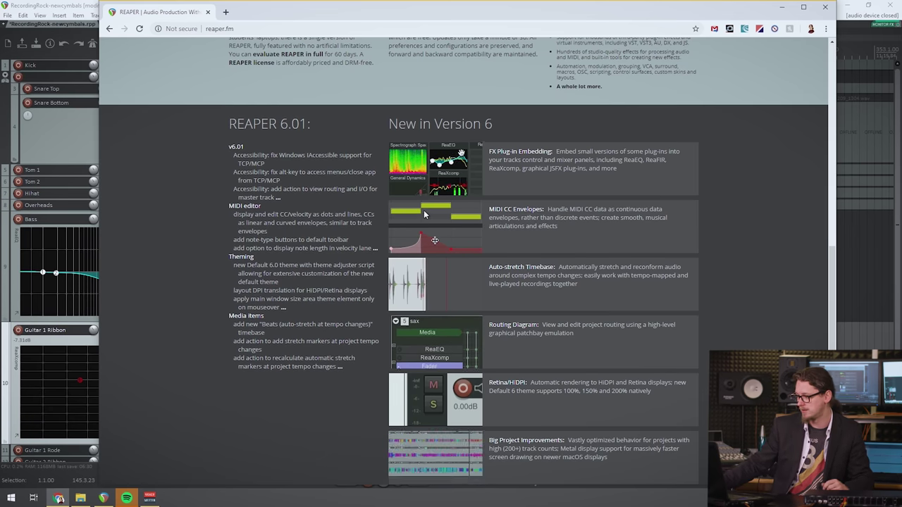
# Scroll the reaper.fm page, highlight the MIDI CC Envelopes description, and return to REAPER.
pyautogui.scroll(-1, 459, 206)
pyautogui.moveTo(489, 162); pyautogui.dragTo(547, 172)
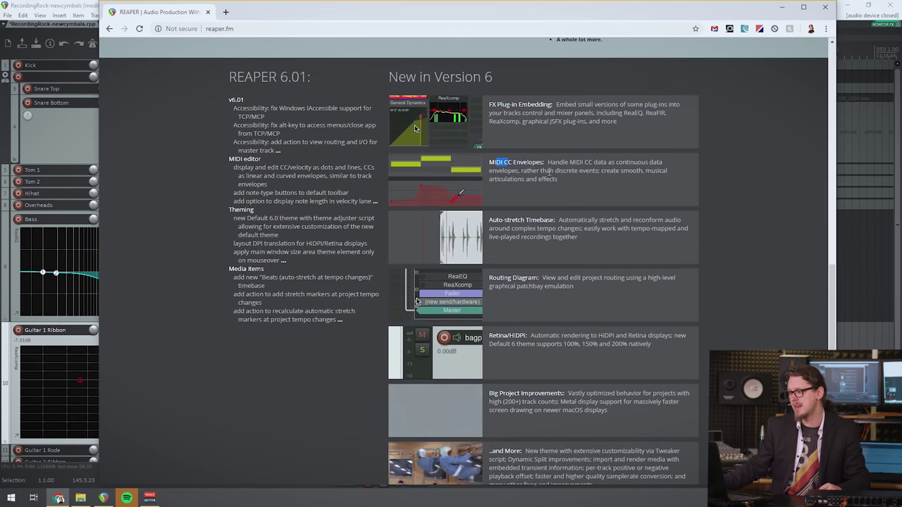
pyautogui.click(499, 162)
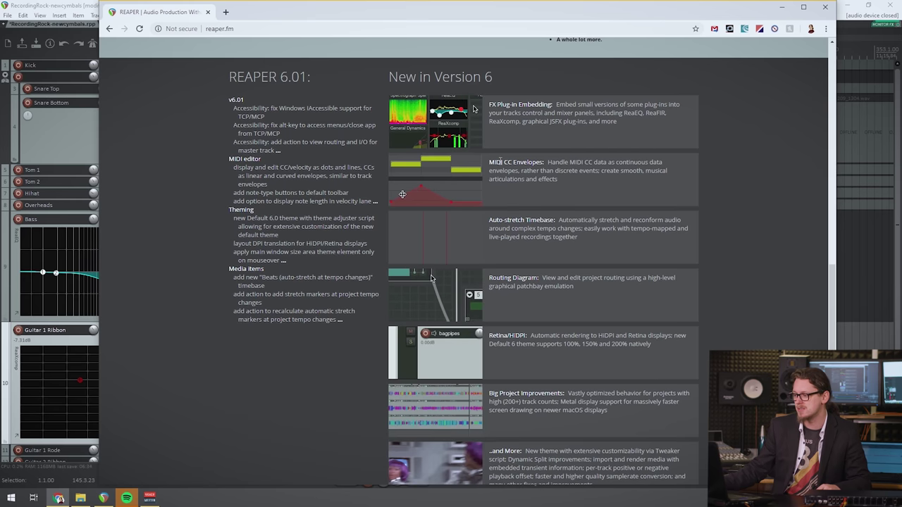
pyautogui.moveTo(490, 161); pyautogui.dragTo(592, 171)
pyautogui.click(462, 186)
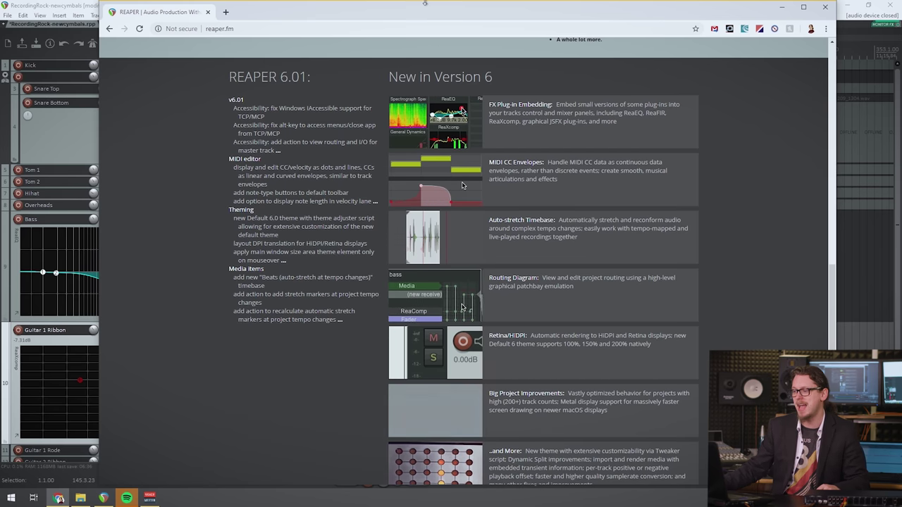
pyautogui.hotkey('alt', 'Tab')
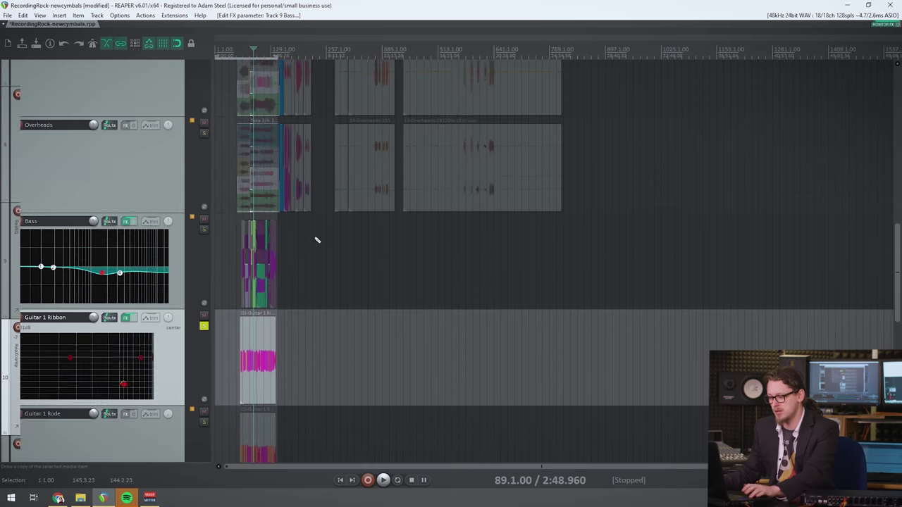
# Add a new track 16, make it taller, and unsolo every track.
pyautogui.scroll(-4, 317, 241)
pyautogui.doubleClick(172, 279)
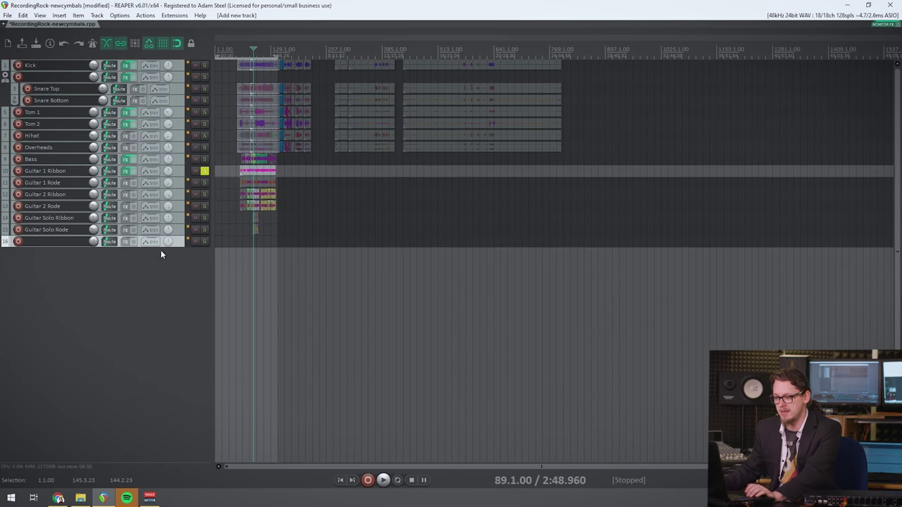
pyautogui.moveTo(162, 248); pyautogui.dragTo(170, 318)
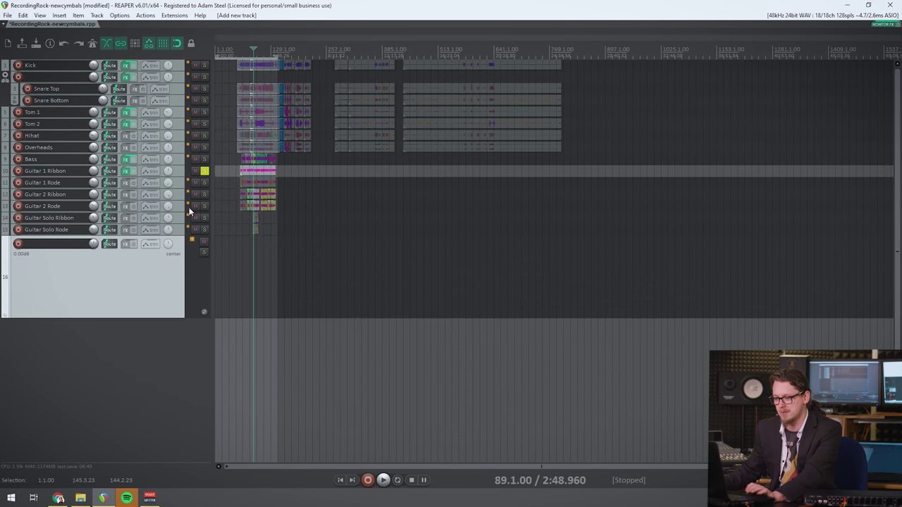
pyautogui.click(204, 172)
# Insert a new MIDI item over a time selection, move it to track 16, and open it.
pyautogui.moveTo(245, 270); pyautogui.dragTo(327, 211)
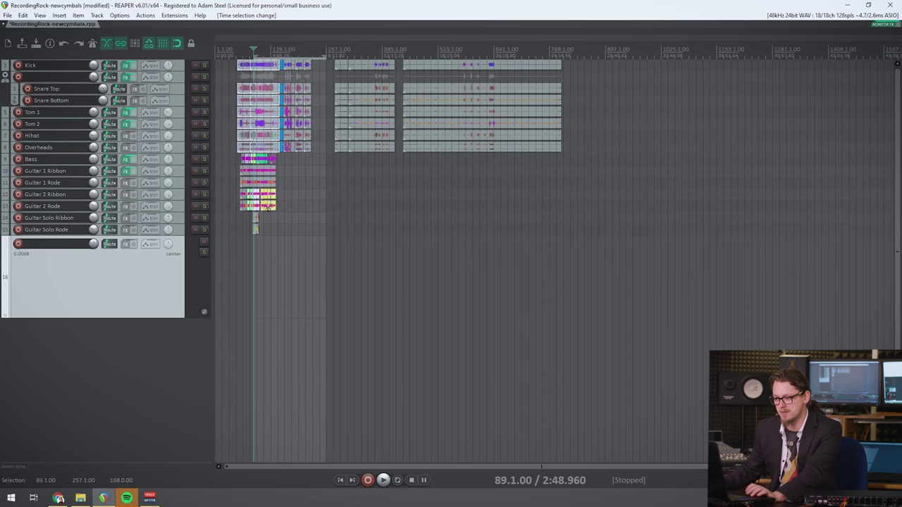
pyautogui.click(60, 15)
pyautogui.click(70, 36)
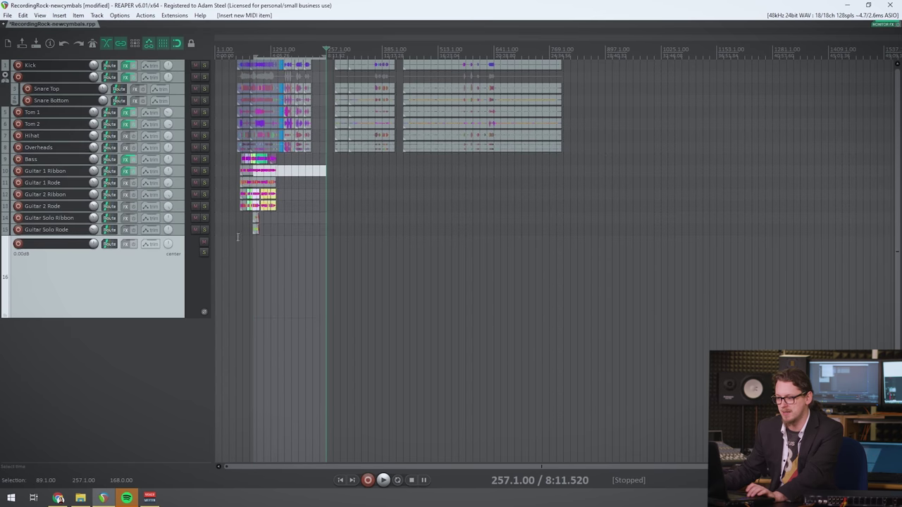
pyautogui.moveTo(294, 178); pyautogui.dragTo(312, 258)
pyautogui.doubleClick(290, 259)
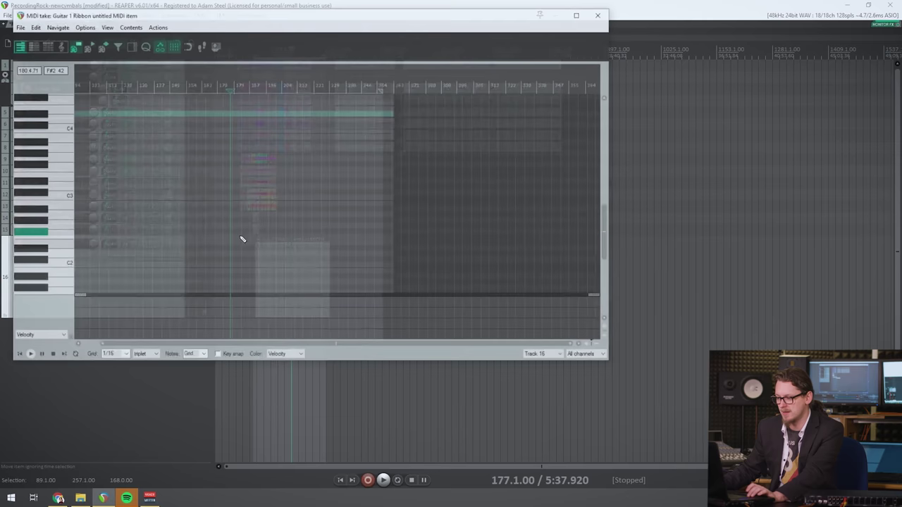
# Draw two short notes, move the edit position to 107.3, and enlarge the lane below the notes.
pyautogui.click(97, 207)
pyautogui.click(159, 207)
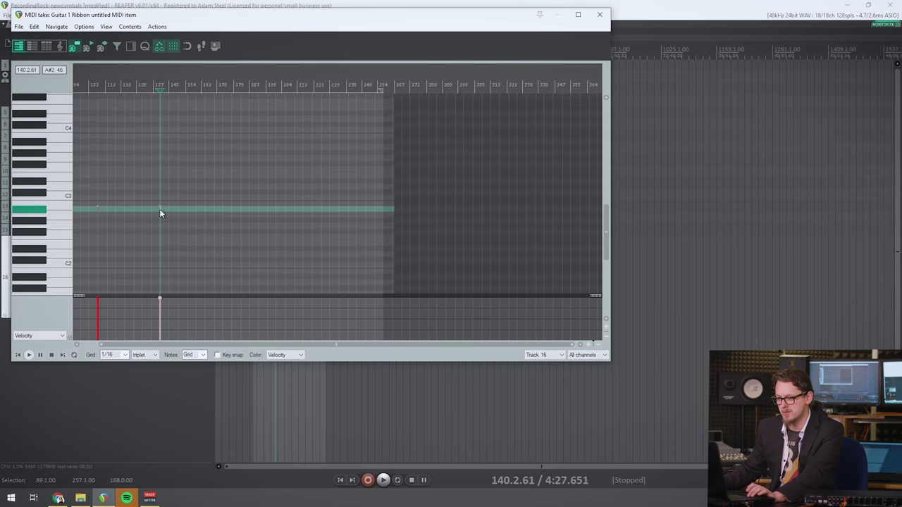
pyautogui.click(187, 185)
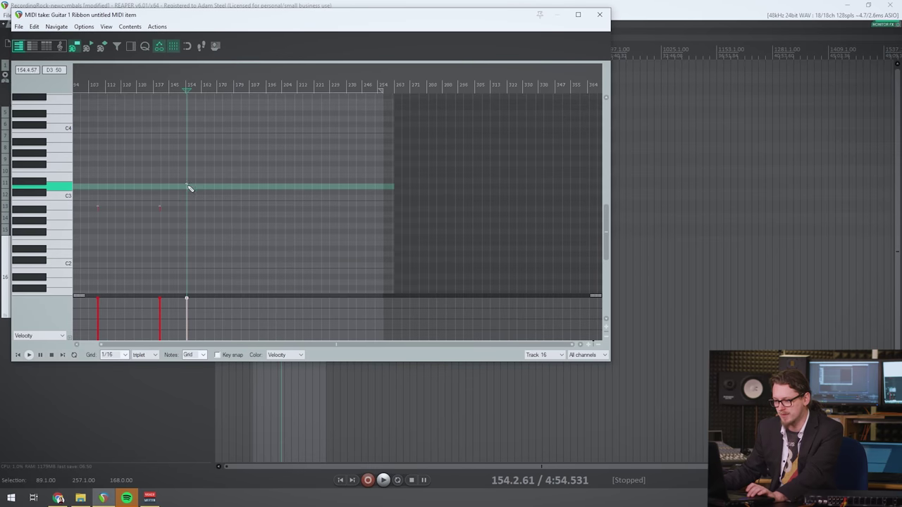
pyautogui.click(99, 83)
pyautogui.scroll(6, 165, 172)
pyautogui.click(302, 98)
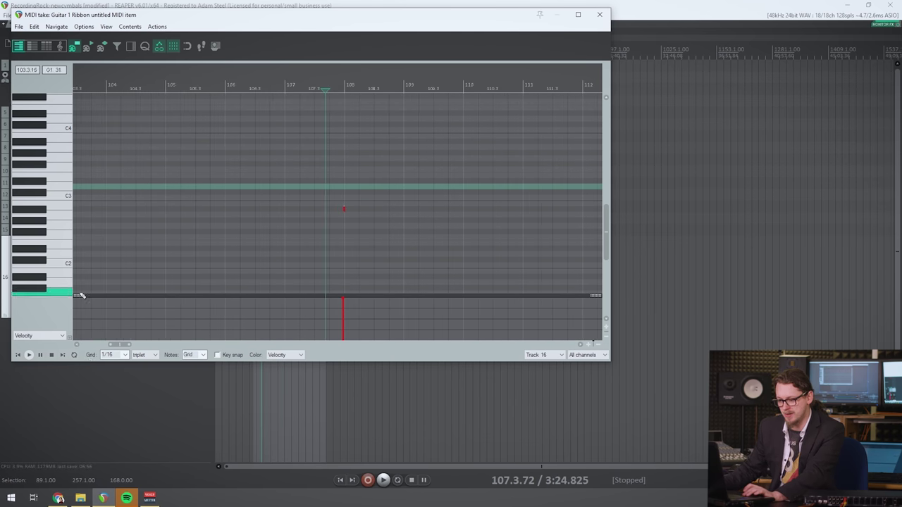
pyautogui.moveTo(80, 296); pyautogui.dragTo(82, 265)
pyautogui.click(55, 334)
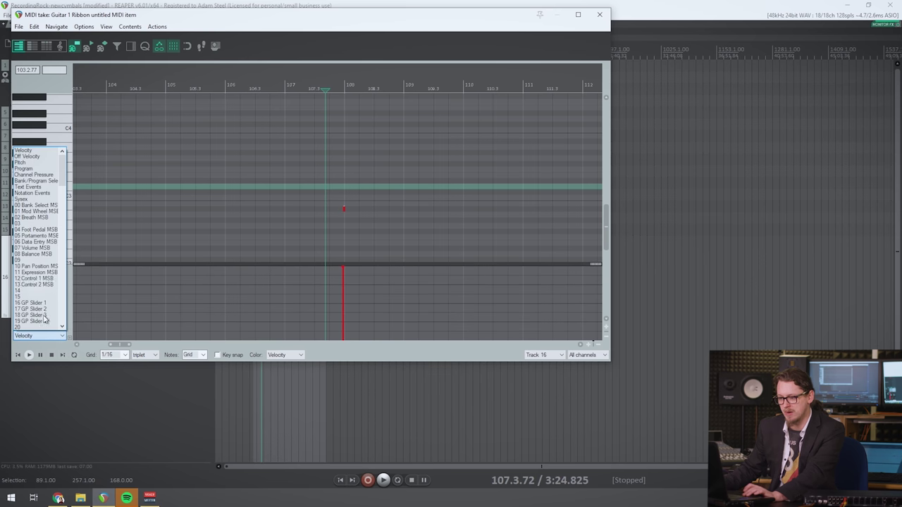
# Show 01 Mod Wheel MSB in the lane, undo a freehand curve, and place a two-point rising ramp.
pyautogui.click(35, 211)
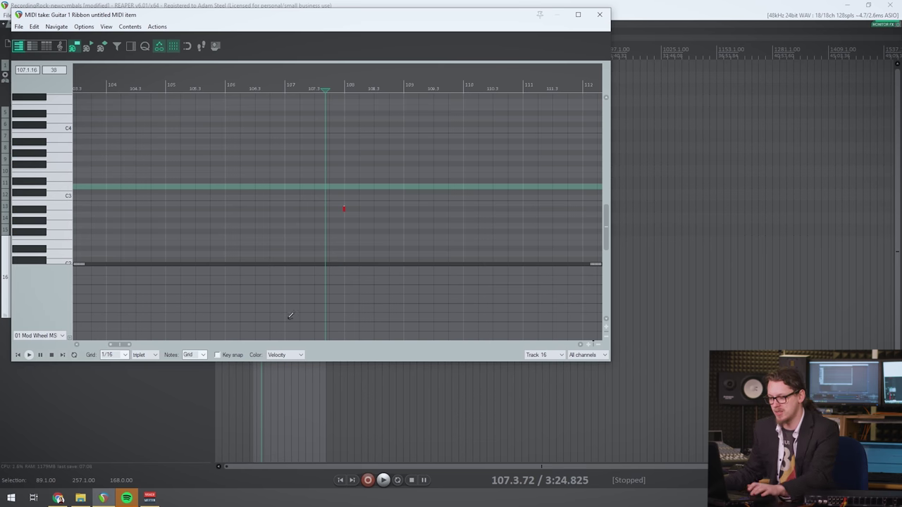
pyautogui.moveTo(290, 315)
pyautogui.mouseDown()
pyautogui.moveTo(298, 293)
pyautogui.moveTo(321, 277)
pyautogui.moveTo(351, 292)
pyautogui.moveTo(363, 324)
pyautogui.moveTo(396, 317)
pyautogui.moveTo(416, 287)
pyautogui.moveTo(450, 291)
pyautogui.moveTo(467, 315)
pyautogui.moveTo(503, 286)
pyautogui.mouseUp()
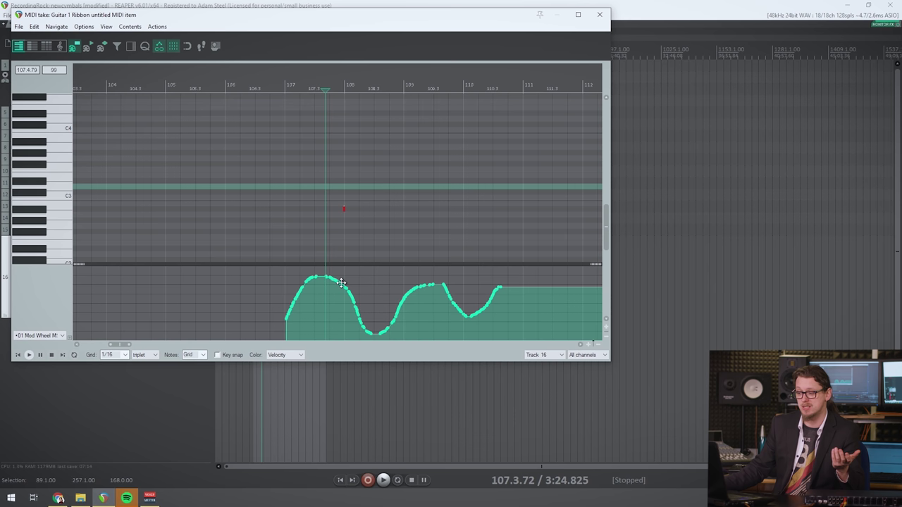
pyautogui.moveTo(347, 286)
pyautogui.mouseDown()
pyautogui.moveTo(381, 268)
pyautogui.moveTo(373, 268)
pyautogui.mouseUp()
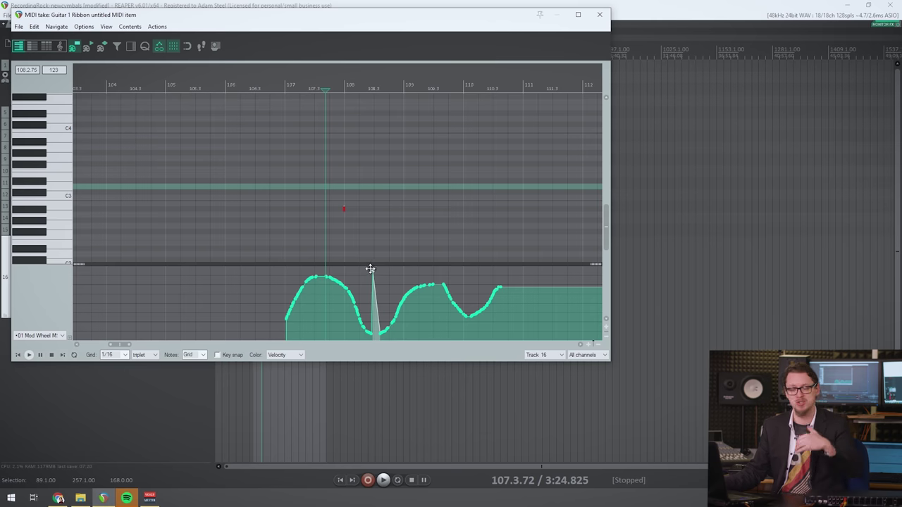
pyautogui.scroll(-2, 356, 277)
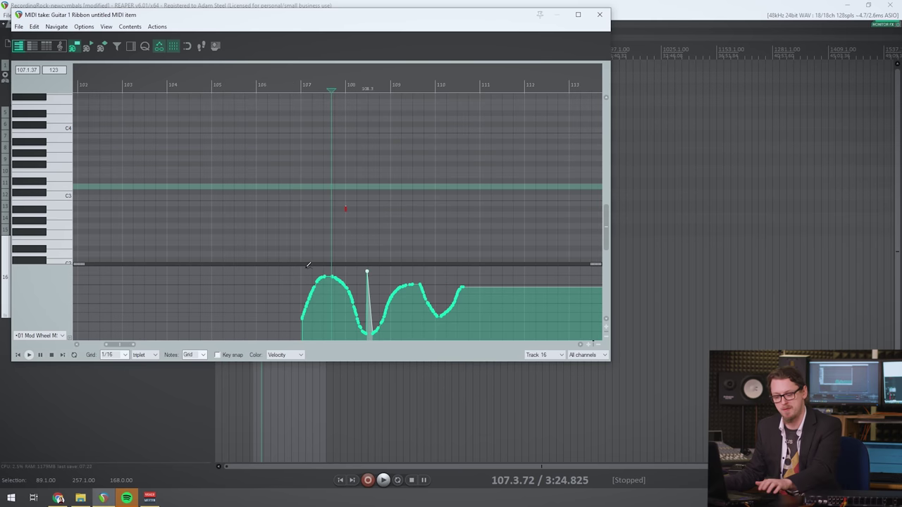
pyautogui.hotkey('ctrl', 'z')
pyautogui.hotkey('ctrl', 'z')
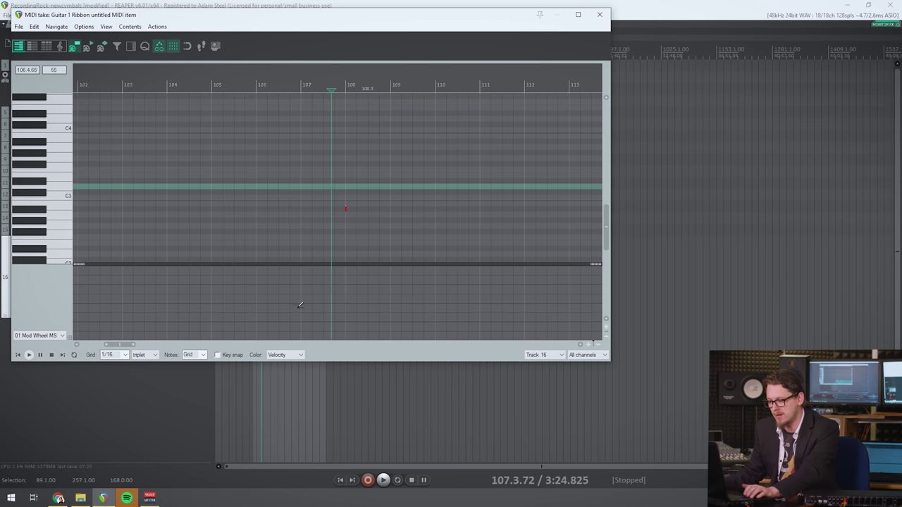
pyautogui.click(308, 310)
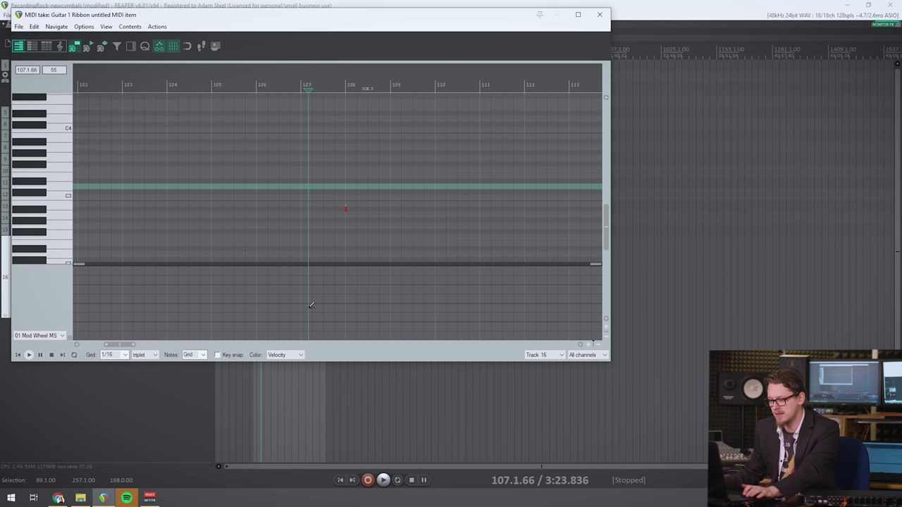
pyautogui.click(423, 287)
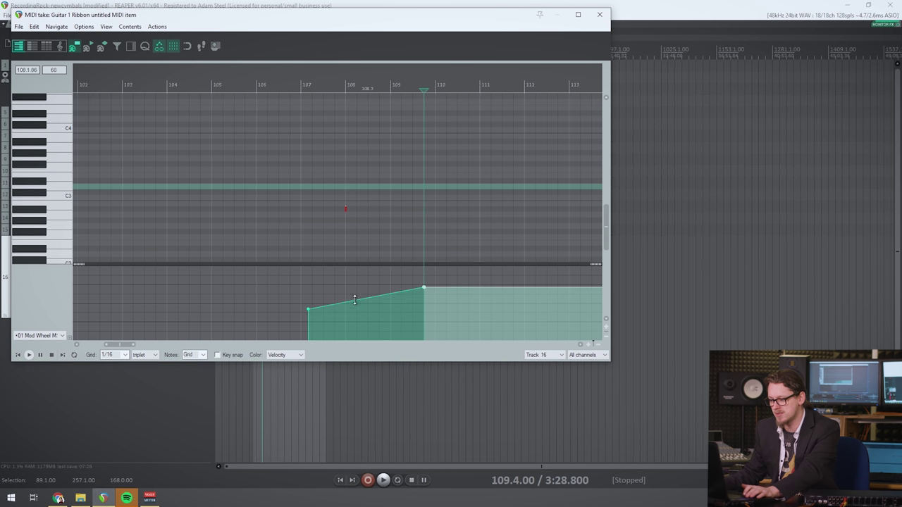
# Select both mod wheel points and set their CC curve shape to Bezier.
pyautogui.rightClick(341, 302)
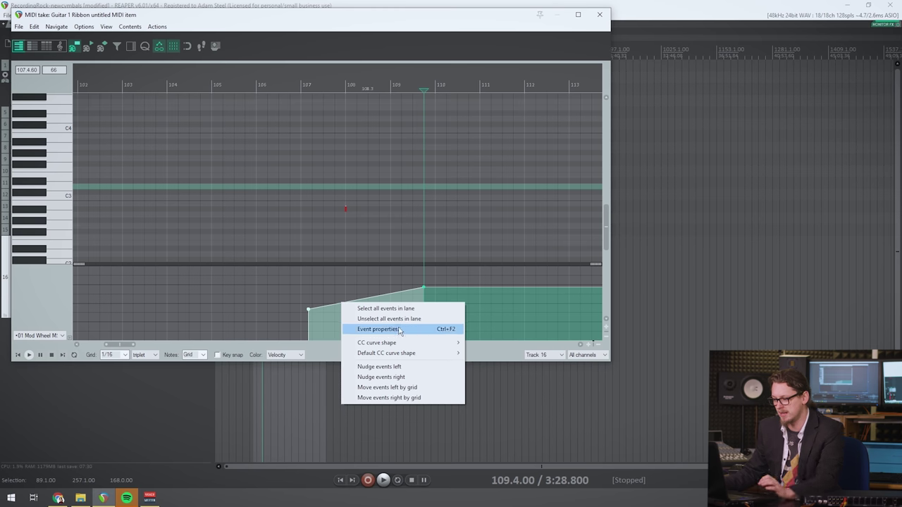
pyautogui.click(307, 307)
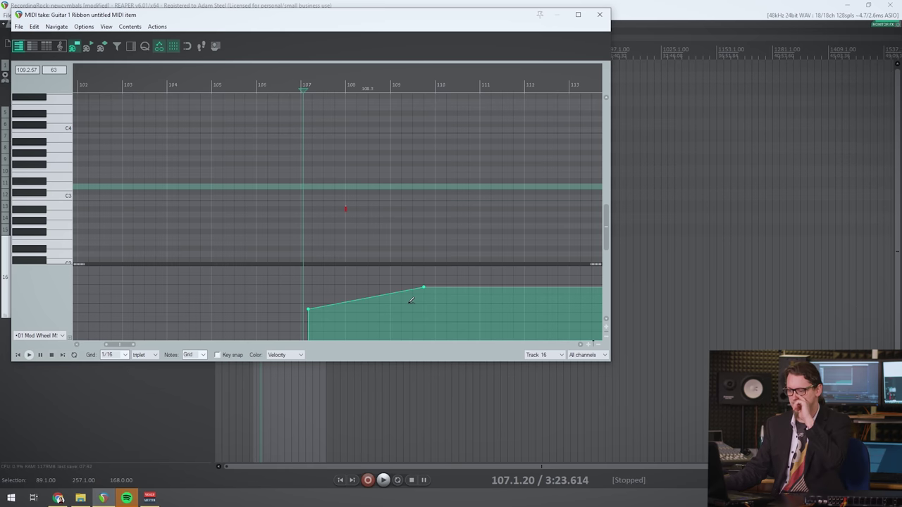
pyautogui.rightClick(374, 296)
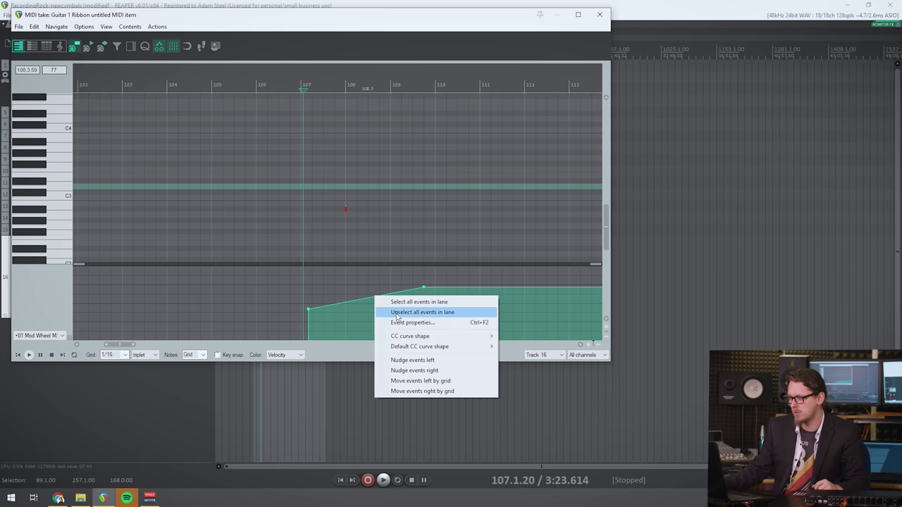
pyautogui.moveTo(458, 336)
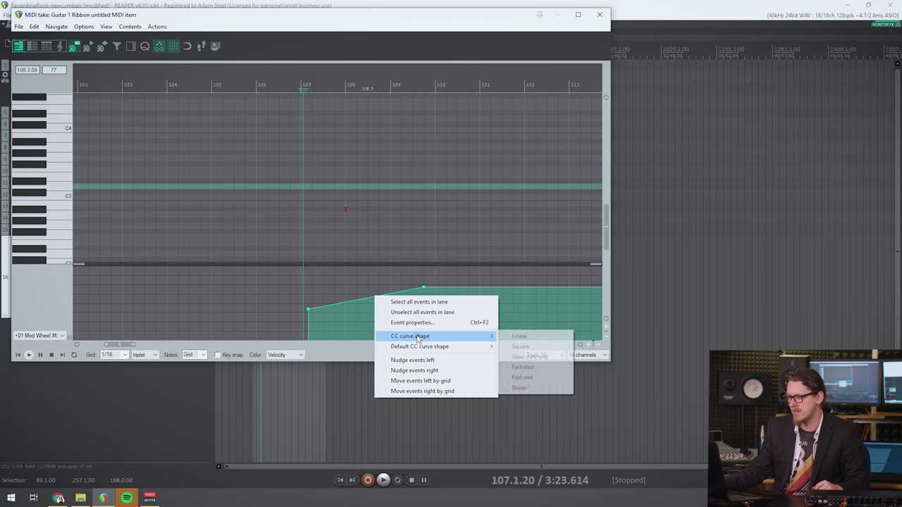
pyautogui.click(356, 314)
pyautogui.moveTo(280, 276); pyautogui.dragTo(400, 288)
pyautogui.rightClick(400, 288)
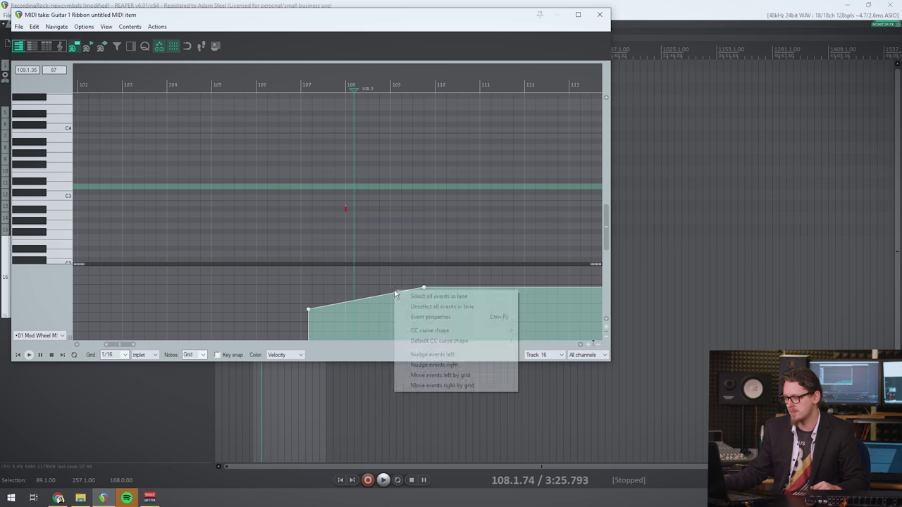
pyautogui.moveTo(437, 334)
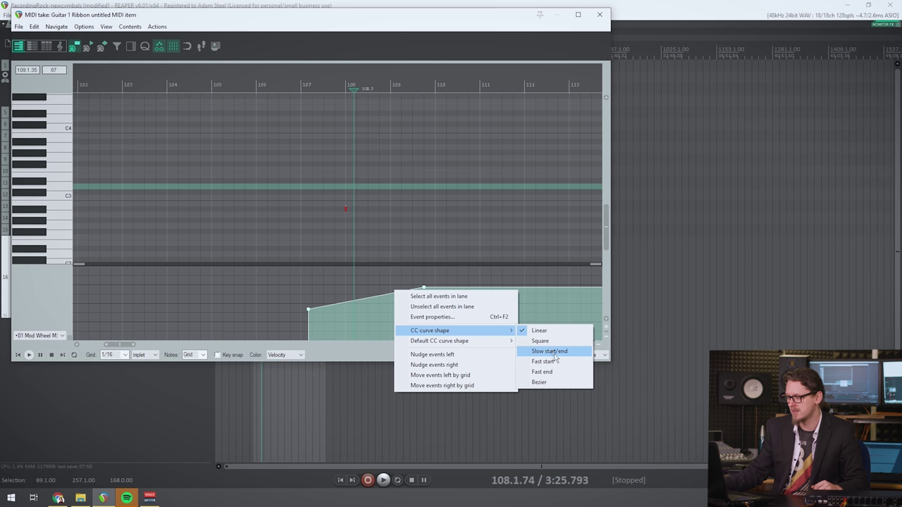
pyautogui.click(539, 382)
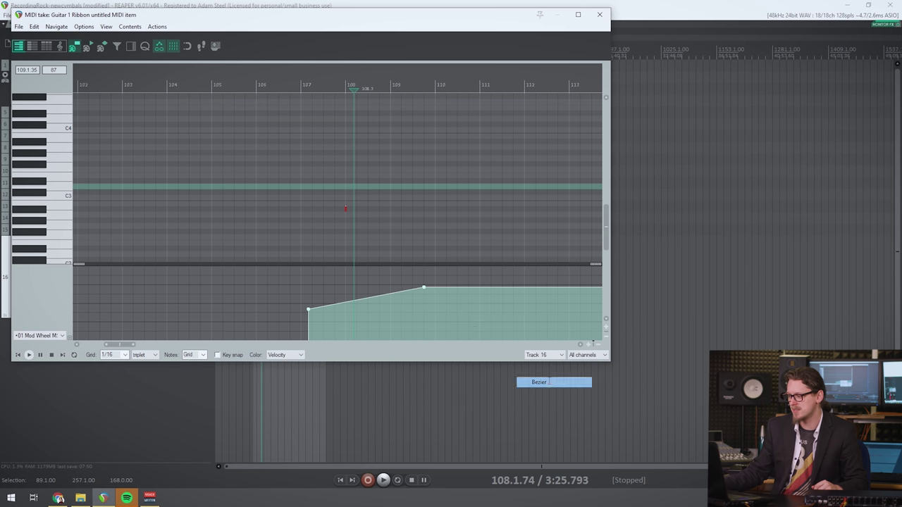
# Raise the second CC point to 127 and delete the first point at bar 107.
pyautogui.moveTo(308, 309)
pyautogui.mouseDown()
pyautogui.moveTo(316, 329)
pyautogui.moveTo(308, 317)
pyautogui.mouseUp()
pyautogui.click(313, 316)
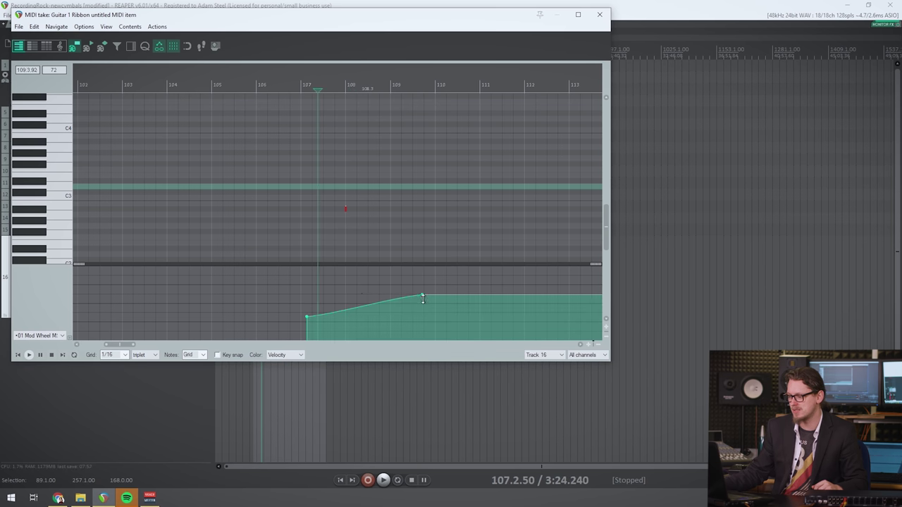
pyautogui.click(420, 289)
pyautogui.moveTo(420, 289); pyautogui.dragTo(421, 257)
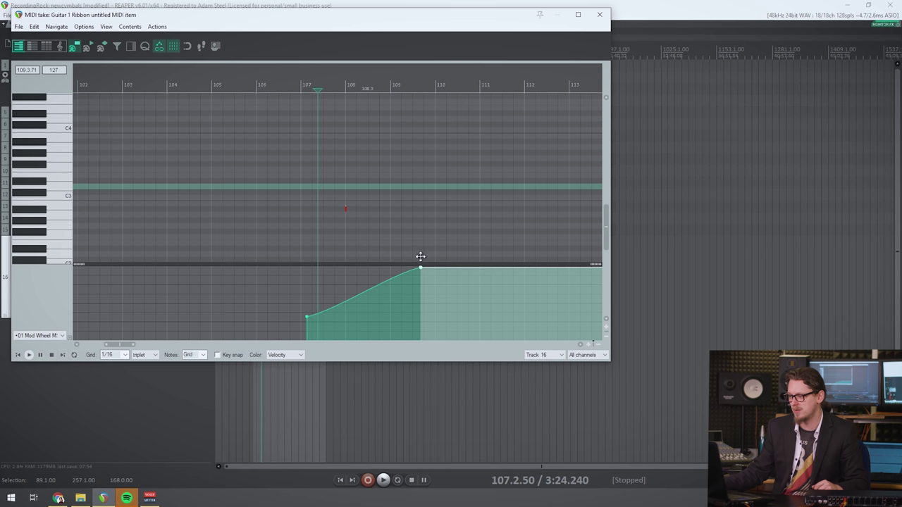
pyautogui.keyDown('alt'); pyautogui.click(311, 315); pyautogui.keyUp('alt')
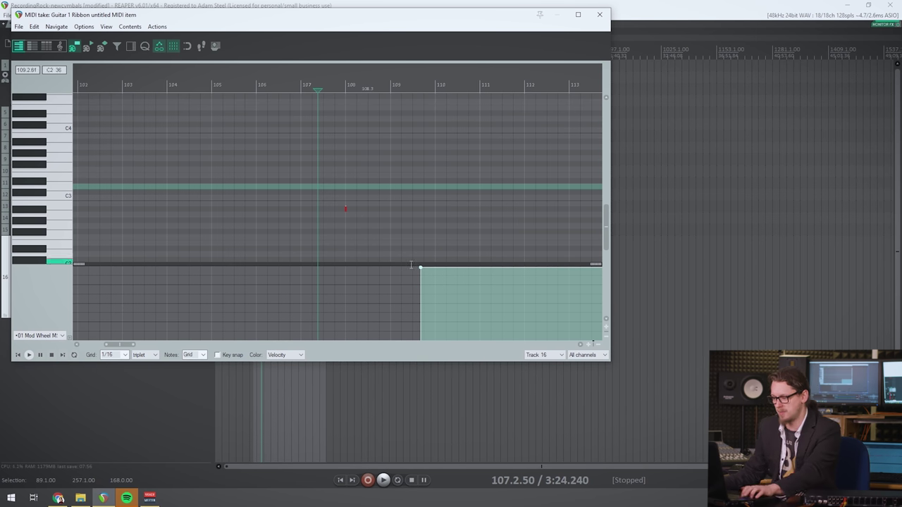
# Restore the deleted first point and change the CC ramp's curve shape to Fast start.
pyautogui.hotkey('ctrl', 'z')
pyautogui.moveTo(284, 328); pyautogui.dragTo(440, 267)
pyautogui.rightClick(398, 305)
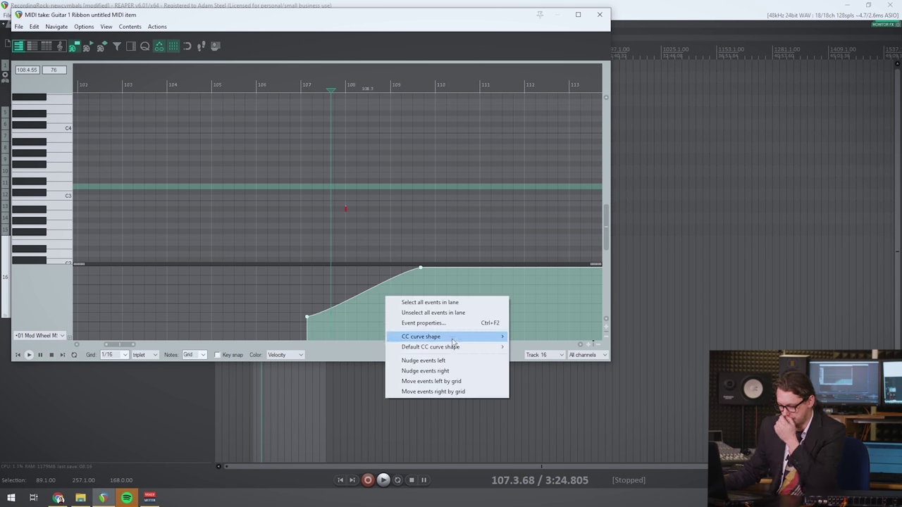
pyautogui.moveTo(455, 337)
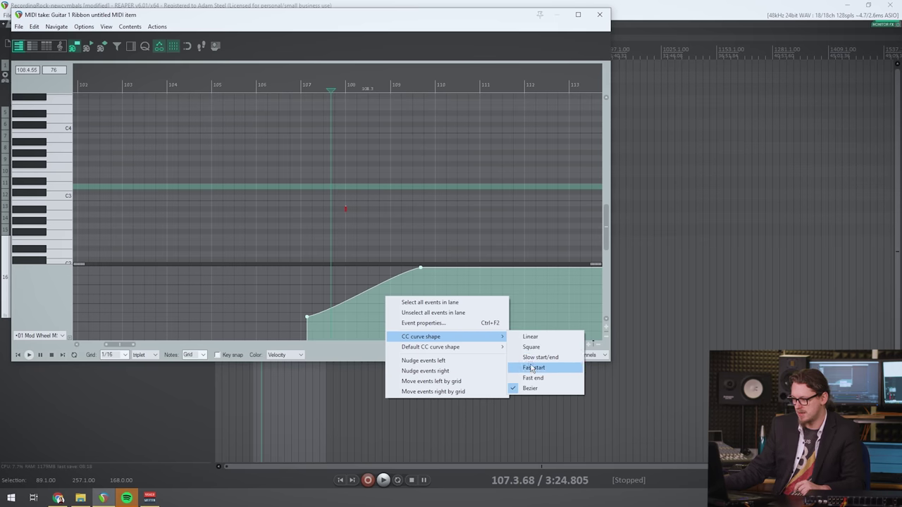
pyautogui.click(530, 348)
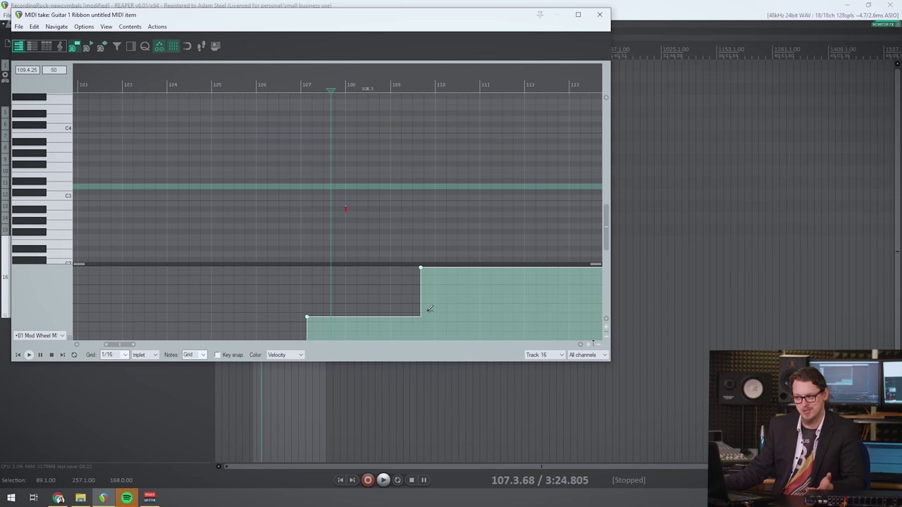
pyautogui.rightClick(409, 282)
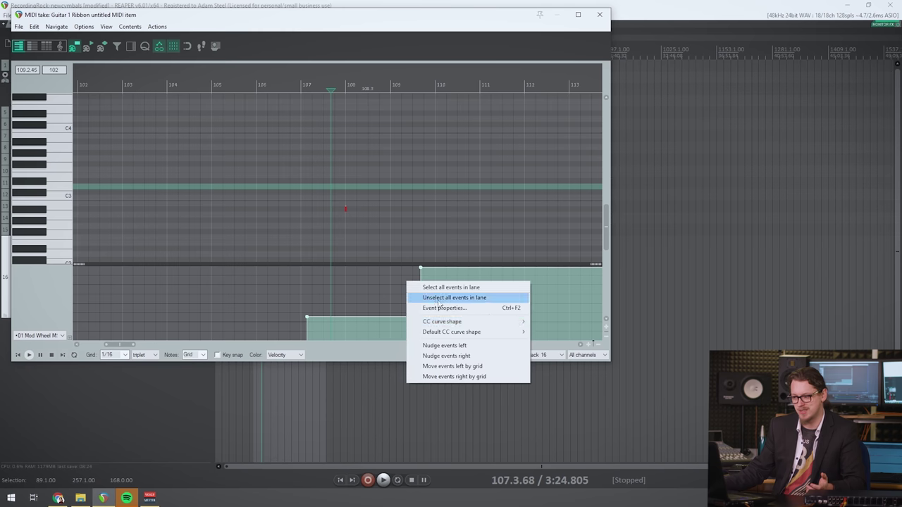
pyautogui.moveTo(469, 322)
pyautogui.click(554, 352)
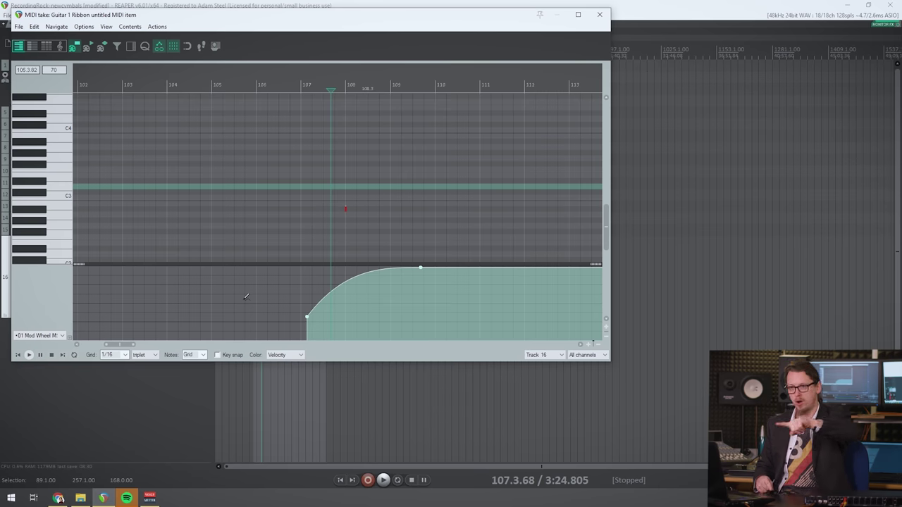
# Draw freehand mod wheel movement before the curve and move its peak earlier and lower.
pyautogui.moveTo(242, 294)
pyautogui.mouseDown()
pyautogui.moveTo(199, 309)
pyautogui.moveTo(285, 299)
pyautogui.mouseUp()
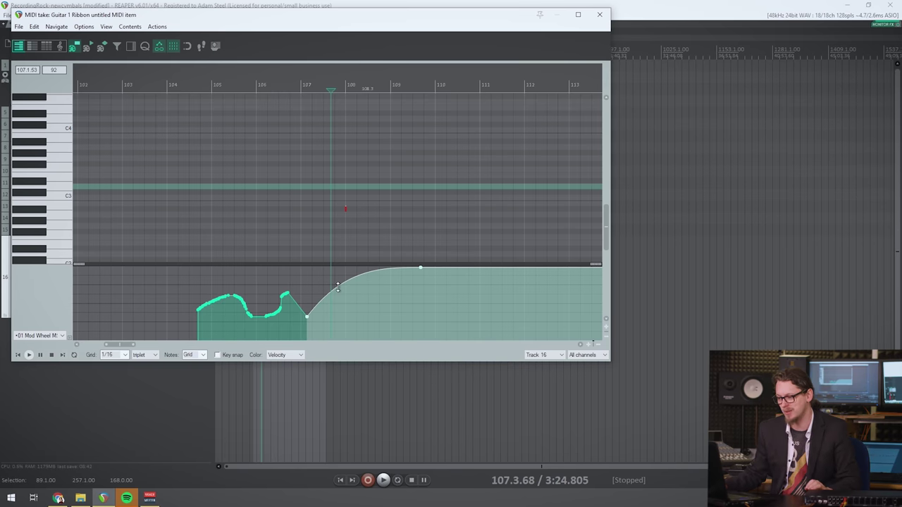
pyautogui.moveTo(338, 288); pyautogui.dragTo(340, 296)
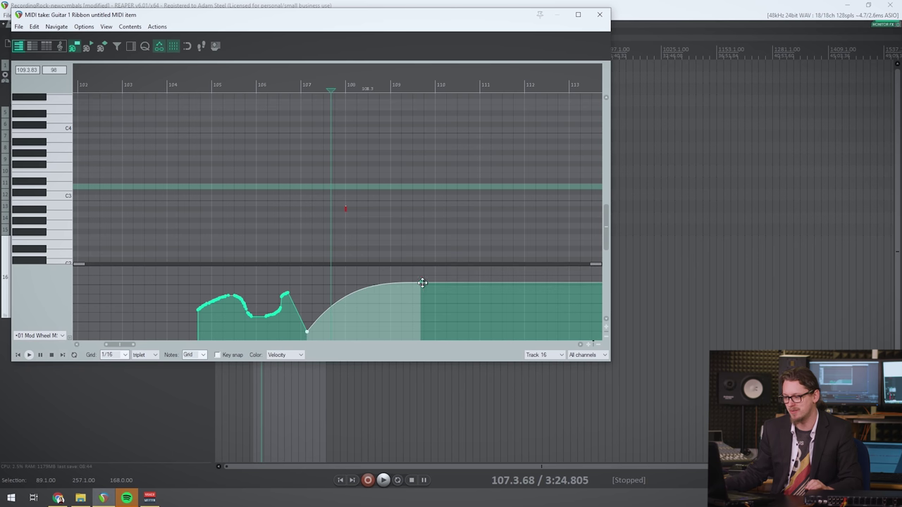
pyautogui.moveTo(422, 282)
pyautogui.mouseDown()
pyautogui.moveTo(395, 302)
pyautogui.moveTo(411, 277)
pyautogui.mouseUp()
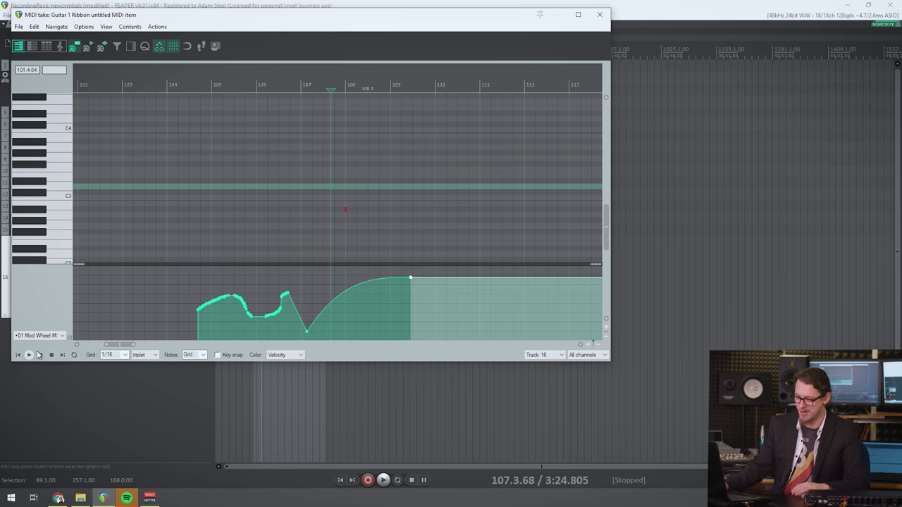
pyautogui.click(58, 499)
pyautogui.scroll(-2, 566, 158)
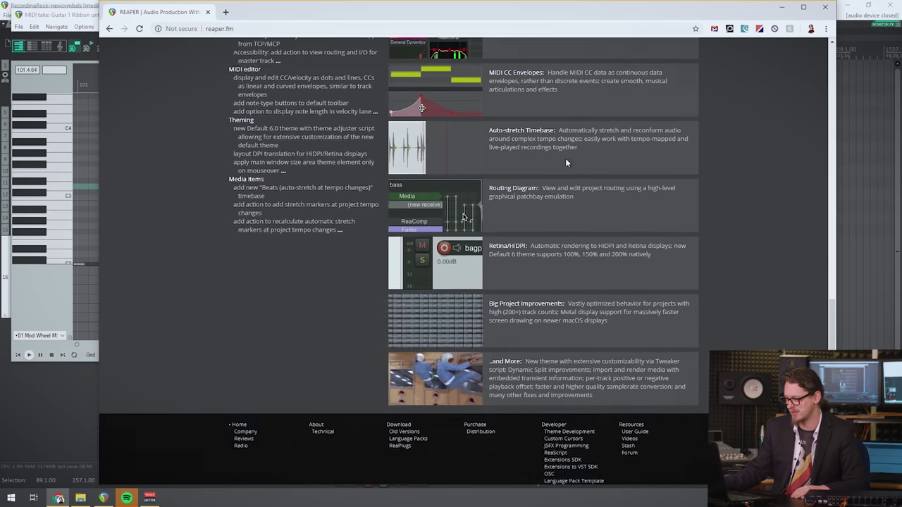
pyautogui.scroll(2, 552, 156)
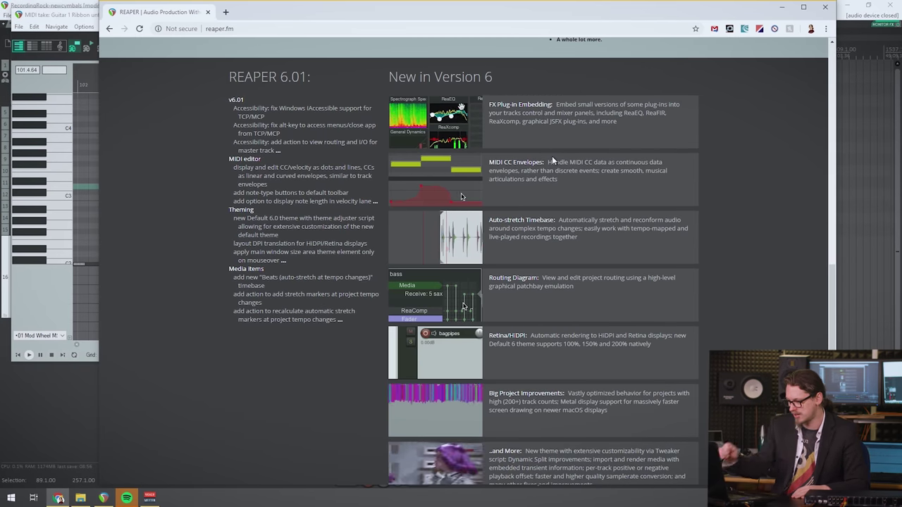
pyautogui.moveTo(564, 224); pyautogui.dragTo(594, 237)
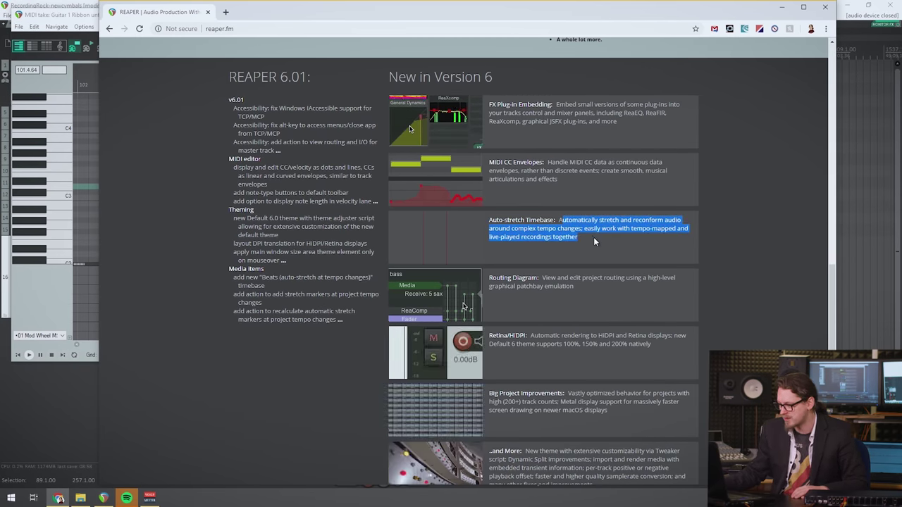
pyautogui.click(592, 236)
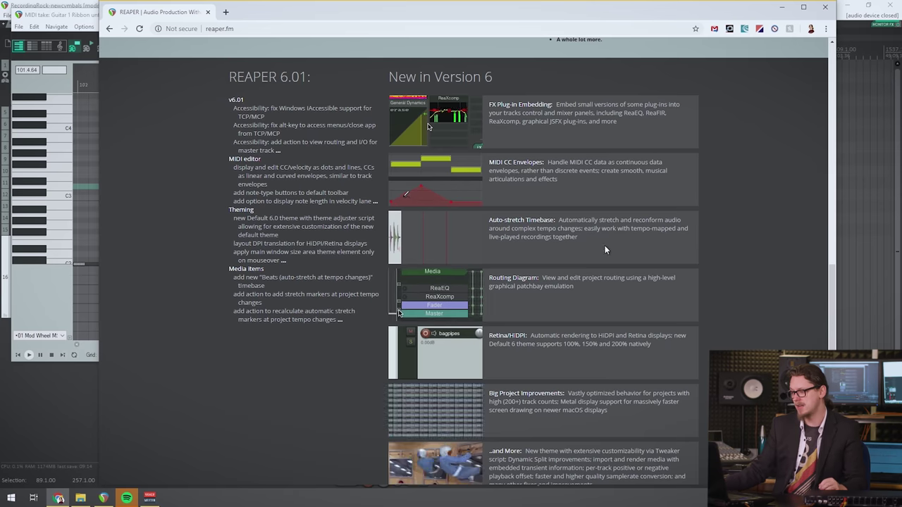
pyautogui.tripleClick(585, 235)
pyautogui.click(587, 237)
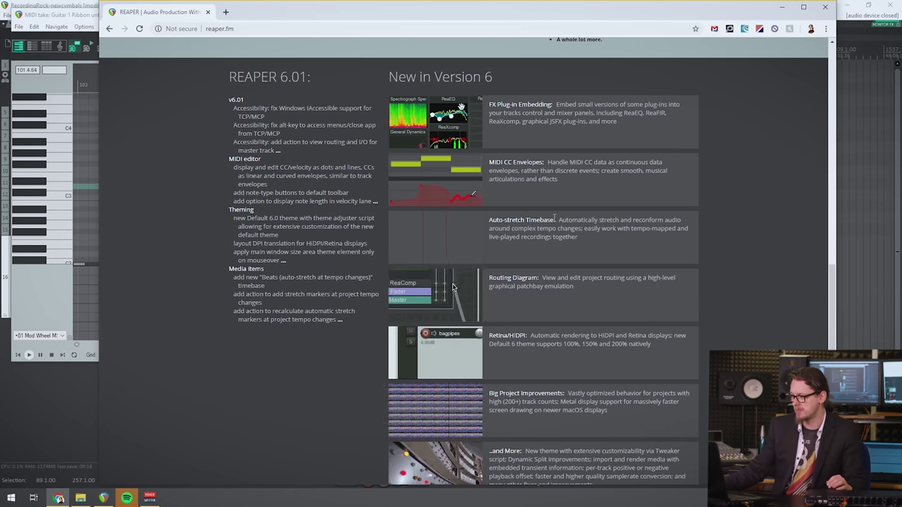
pyautogui.tripleClick(591, 240)
pyautogui.click(585, 234)
pyautogui.tripleClick(585, 234)
pyautogui.click(555, 219)
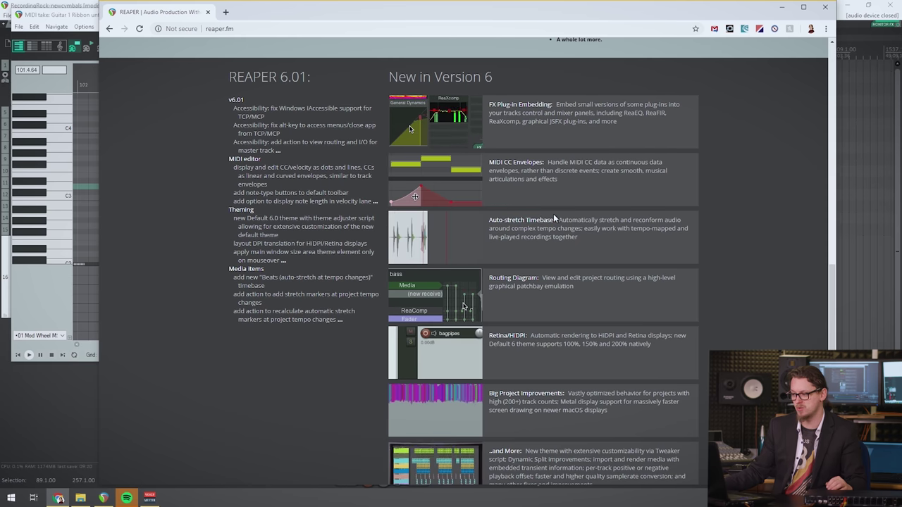
pyautogui.scroll(-1, 555, 214)
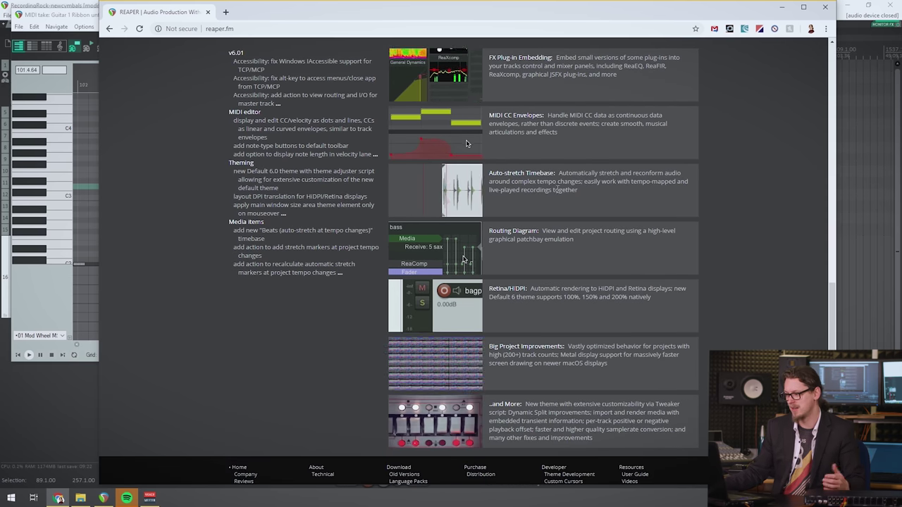
# Close the MIDI editor and open the Track Wiring diagram from the View menu.
pyautogui.click(53, 11)
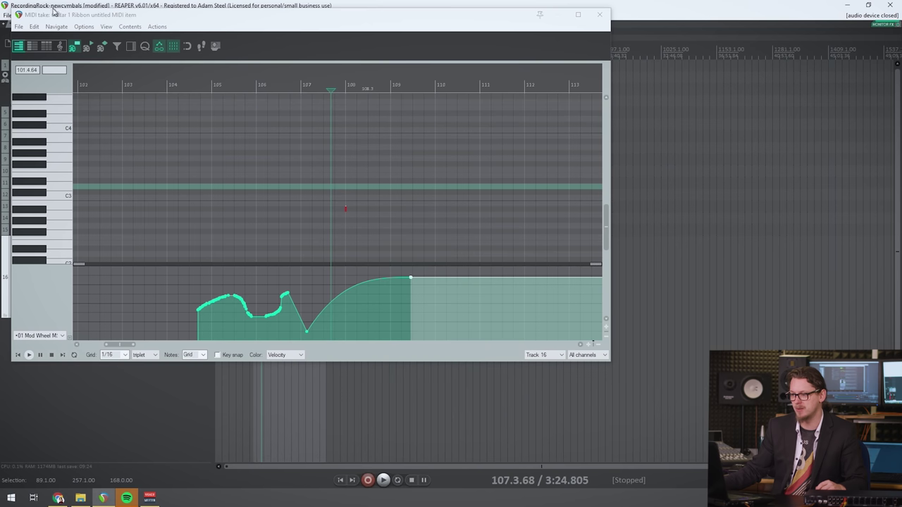
pyautogui.click(599, 15)
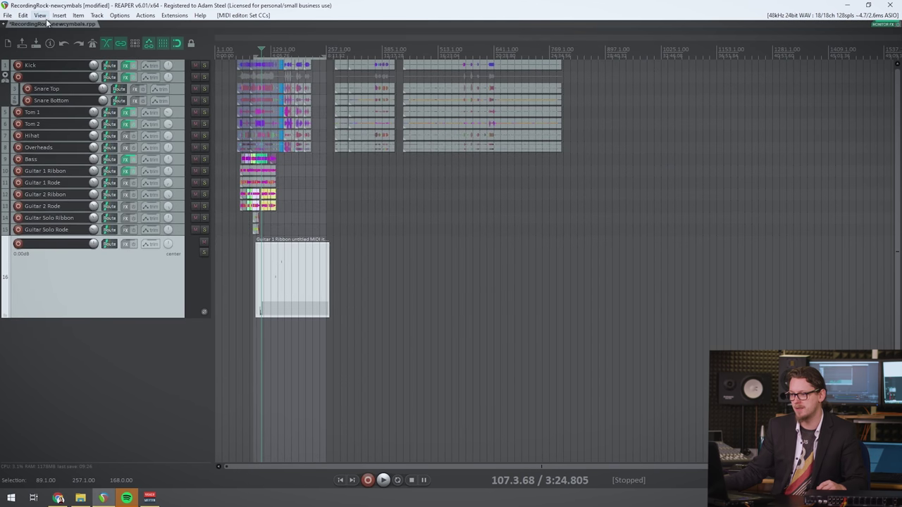
pyautogui.click(40, 14)
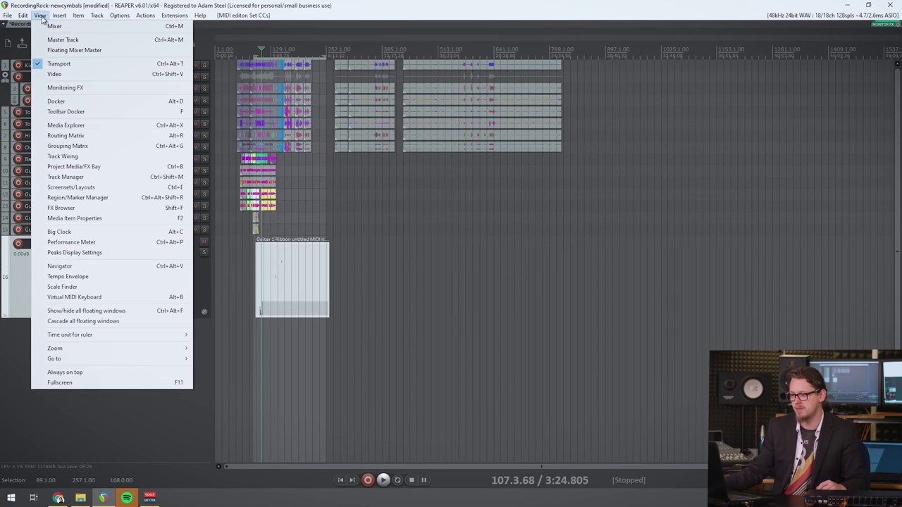
pyautogui.click(70, 156)
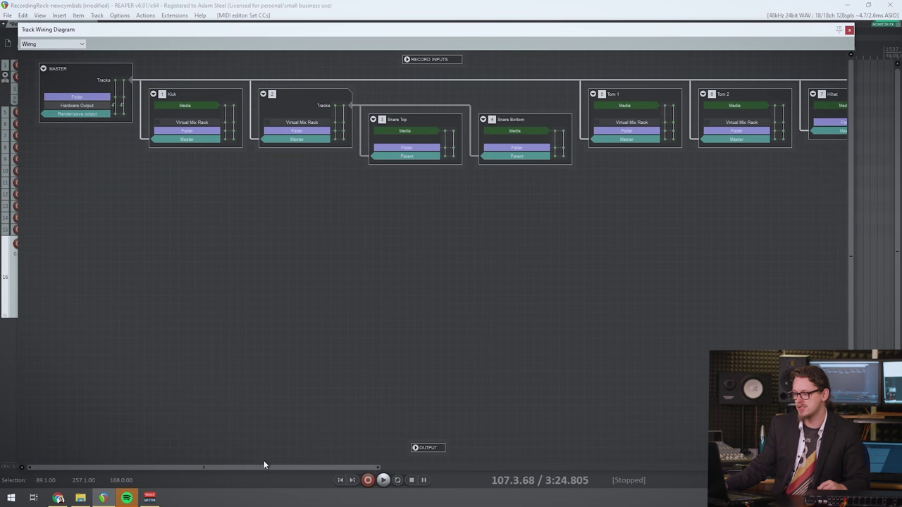
# Scroll the wiring diagram horizontally from MASTER across to the guitar tracks.
pyautogui.moveTo(263, 467); pyautogui.dragTo(728, 467)
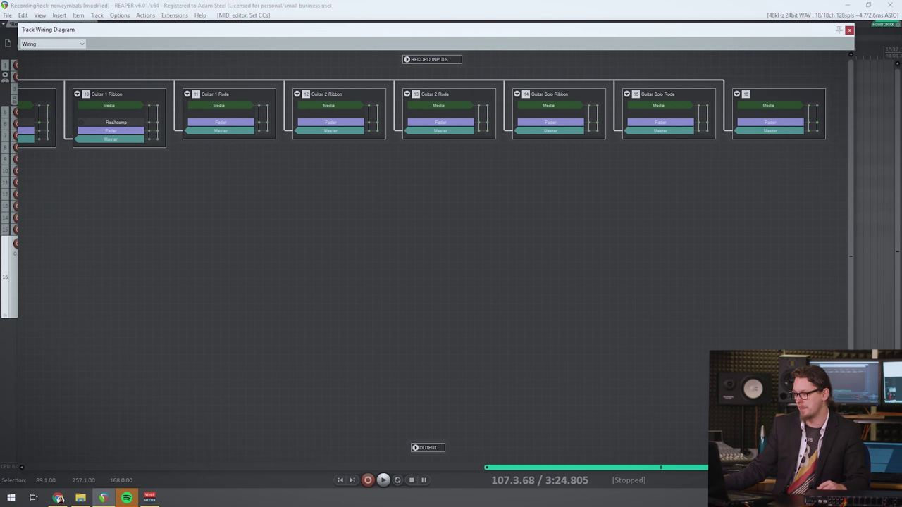
pyautogui.hscroll(-15, 465, 409)
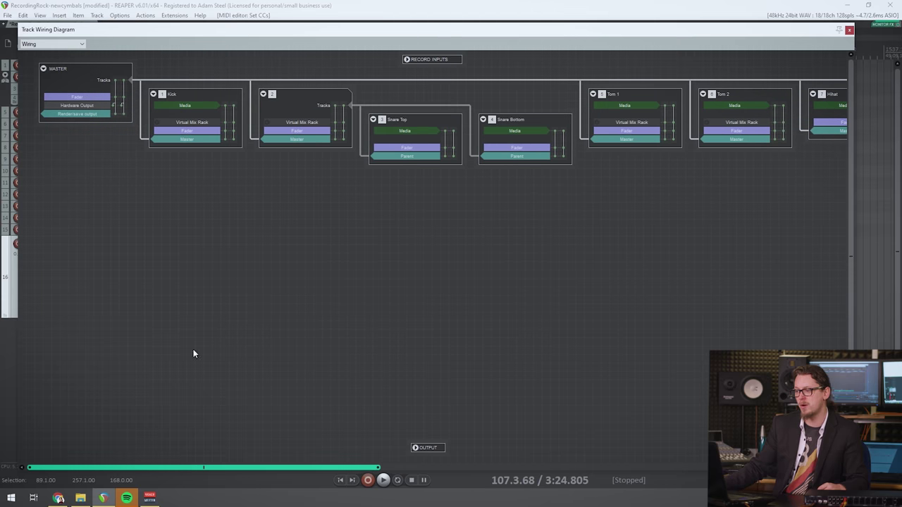
pyautogui.hscroll(10, 193, 335)
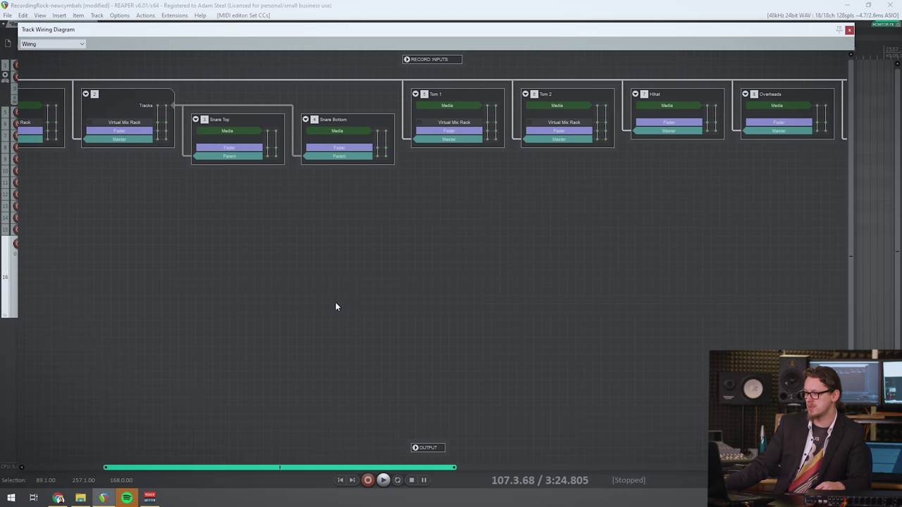
pyautogui.hscroll(8, 393, 300)
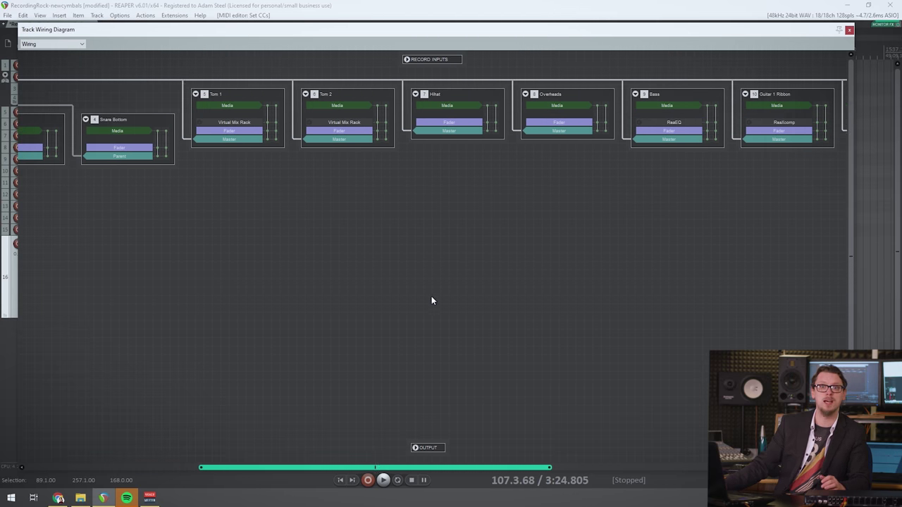
pyautogui.hscroll(5, 545, 288)
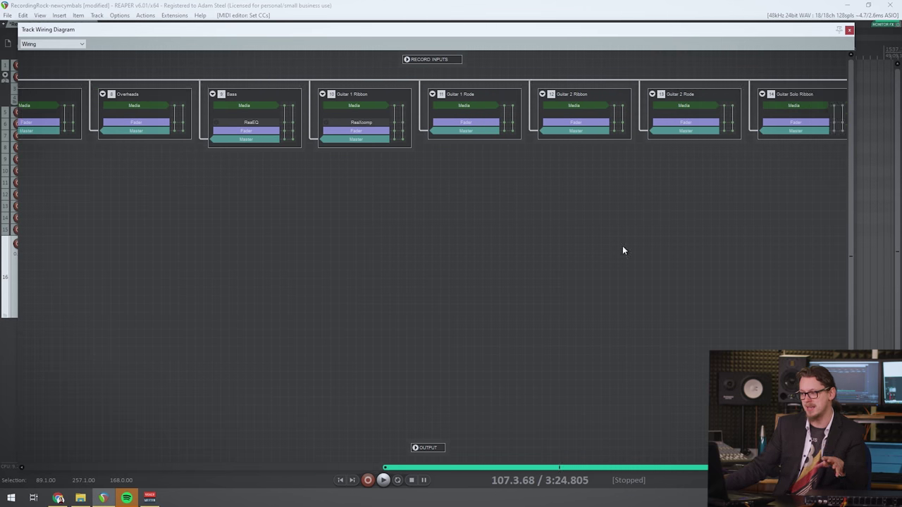
pyautogui.hscroll(3, 608, 244)
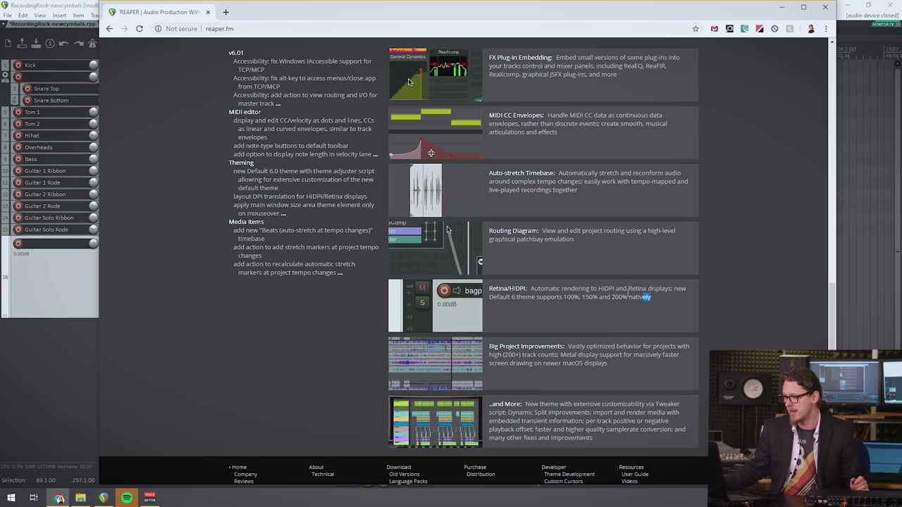
# Highlight and read the Retina/HiDPI support description on reaper.fm.
pyautogui.moveTo(654, 296); pyautogui.dragTo(694, 303)
pyautogui.click(675, 301)
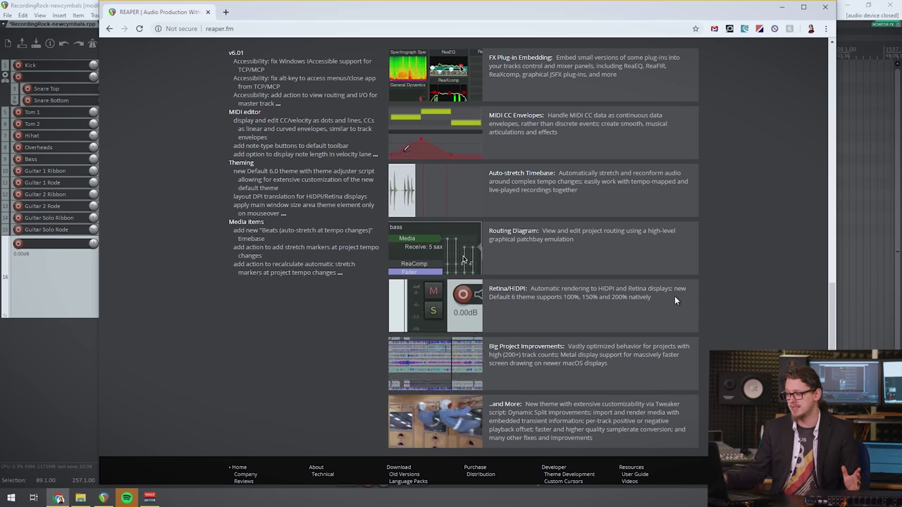
pyautogui.moveTo(671, 296); pyautogui.dragTo(681, 294)
pyautogui.click(681, 297)
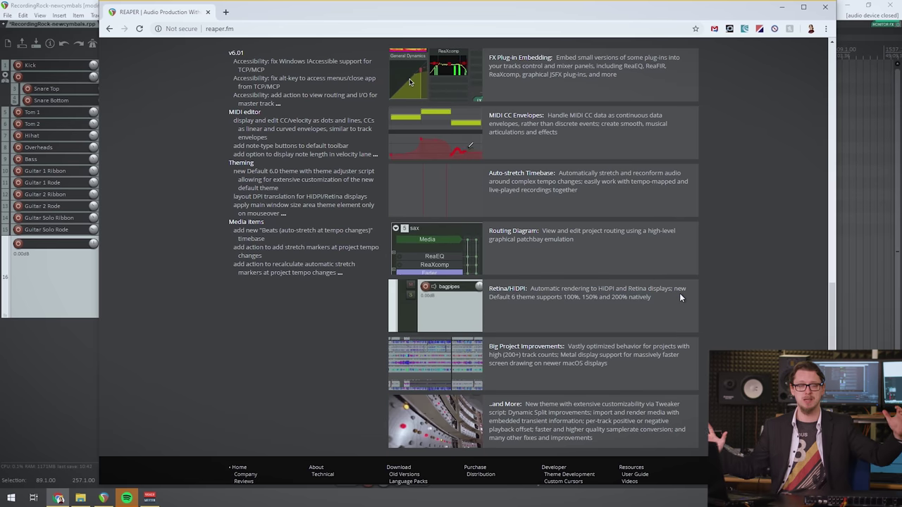
# Read the Big Project Improvements blurb further down, then return to REAPER.
pyautogui.scroll(-1, 661, 266)
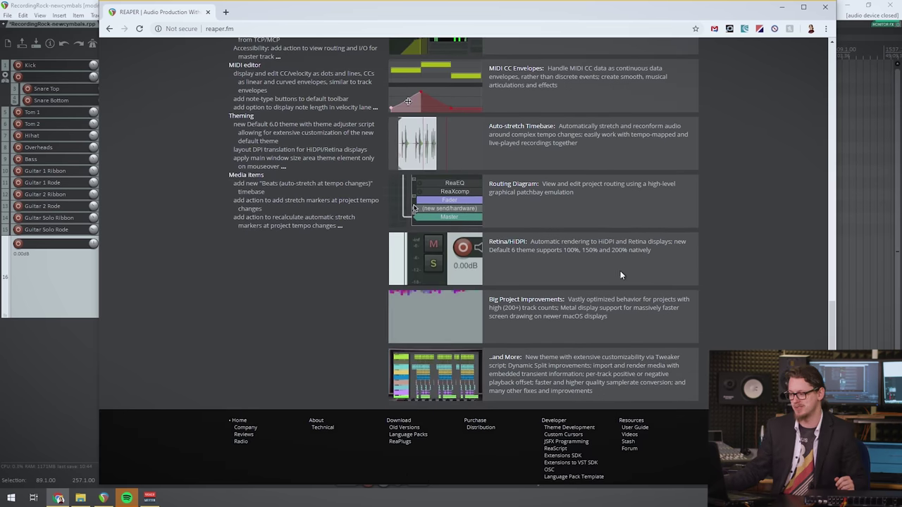
pyautogui.moveTo(572, 297); pyautogui.dragTo(628, 315)
pyautogui.click(623, 310)
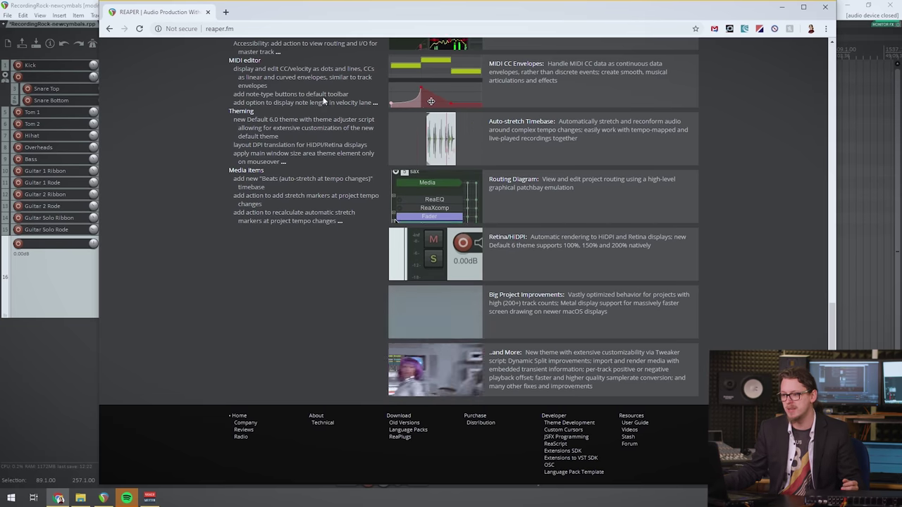
pyautogui.hotkey('alt', 'Tab')
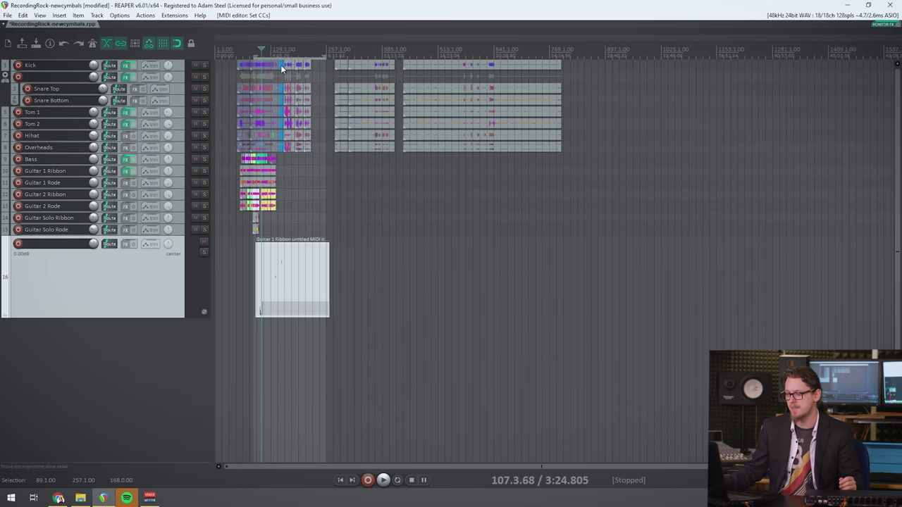
# Drag the Guitar 2 Ribbon track's bottom edge down to make it much taller, and select it.
pyautogui.scroll(2, 280, 65)
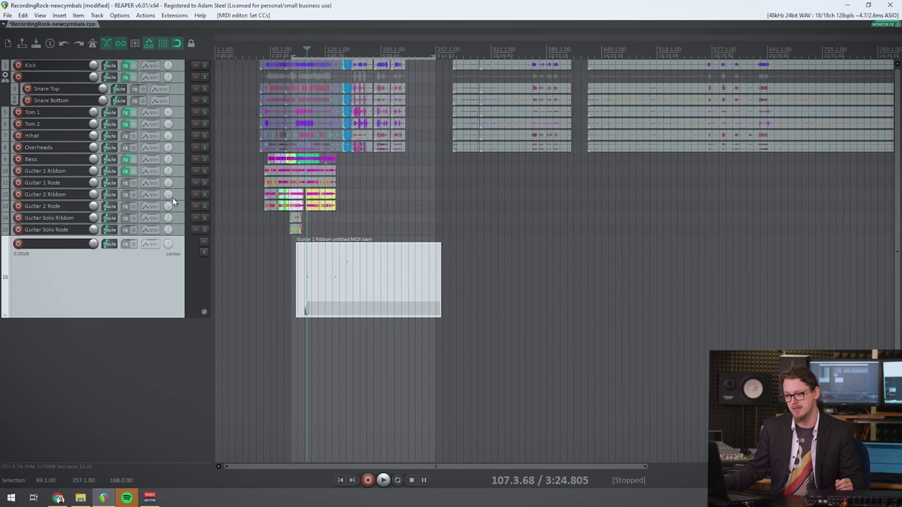
pyautogui.moveTo(175, 198); pyautogui.dragTo(175, 260)
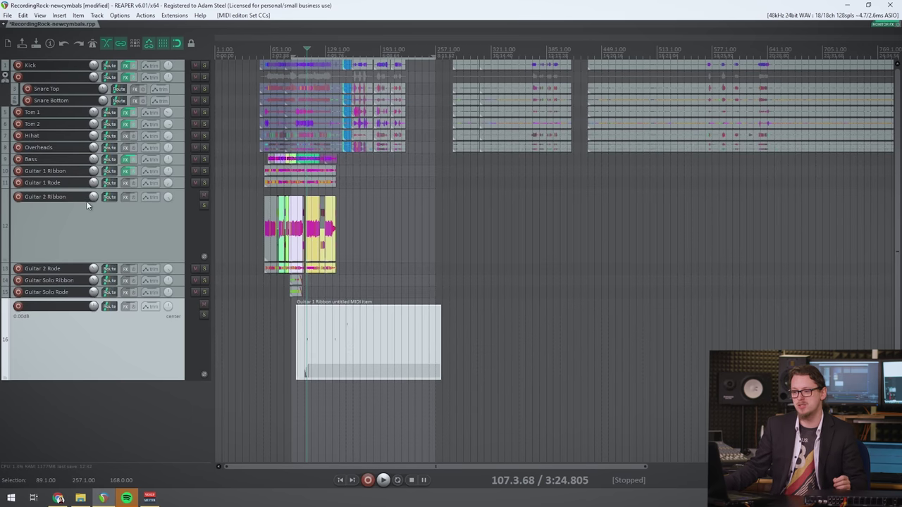
pyautogui.moveTo(92, 200)
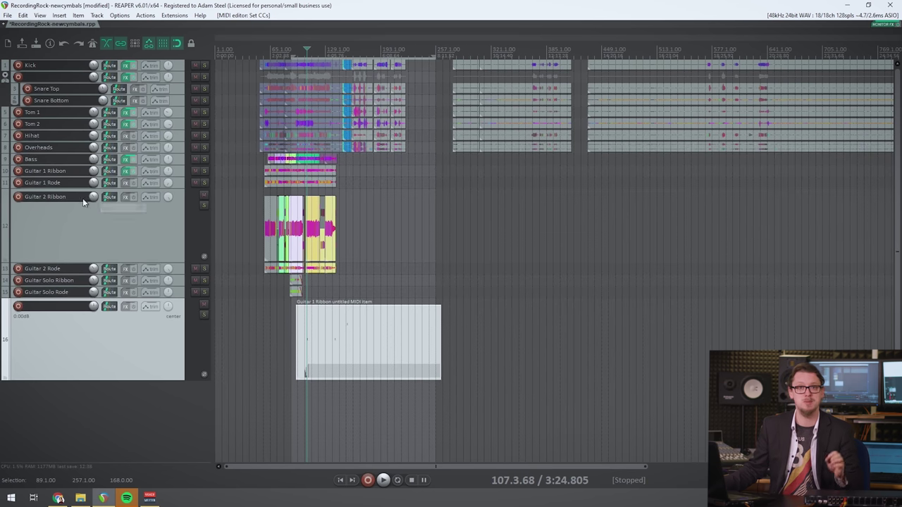
pyautogui.click(124, 215)
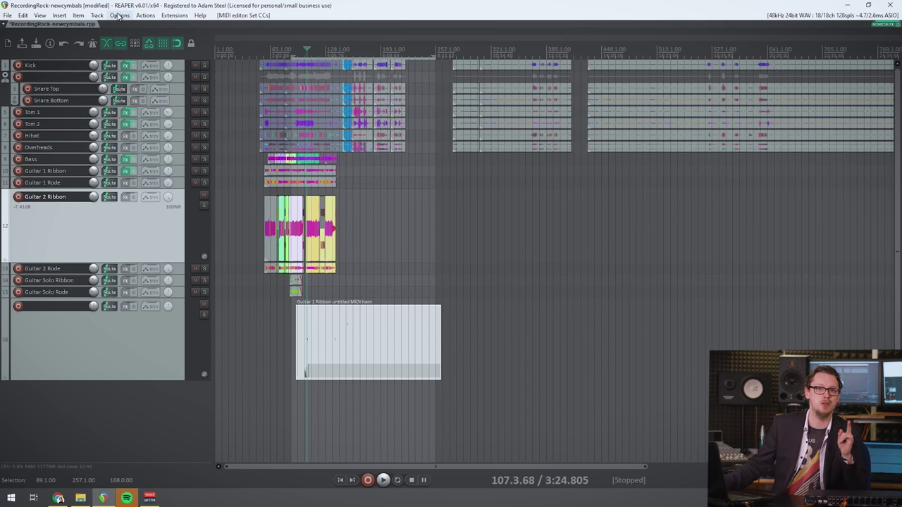
pyautogui.click(120, 15)
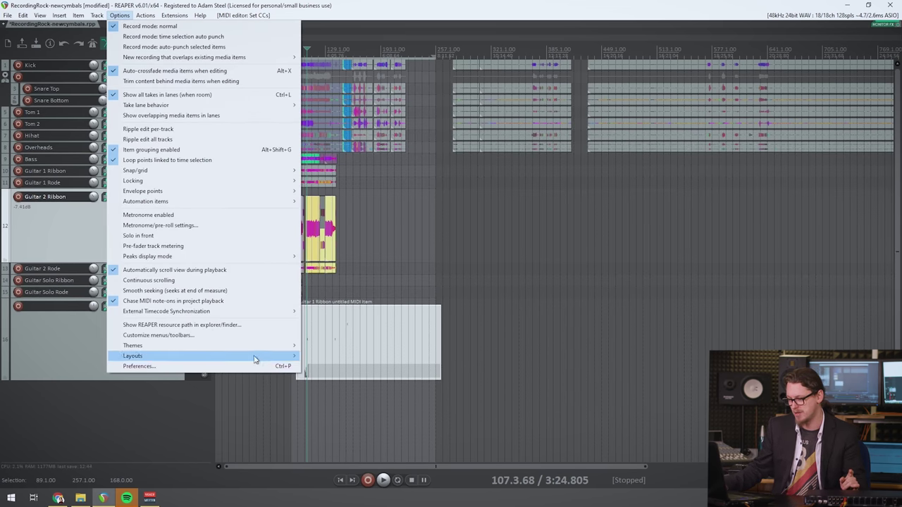
# Open the Theme Adjuster from Options > Themes and move it aside to uncover the tracks.
pyautogui.moveTo(257, 346)
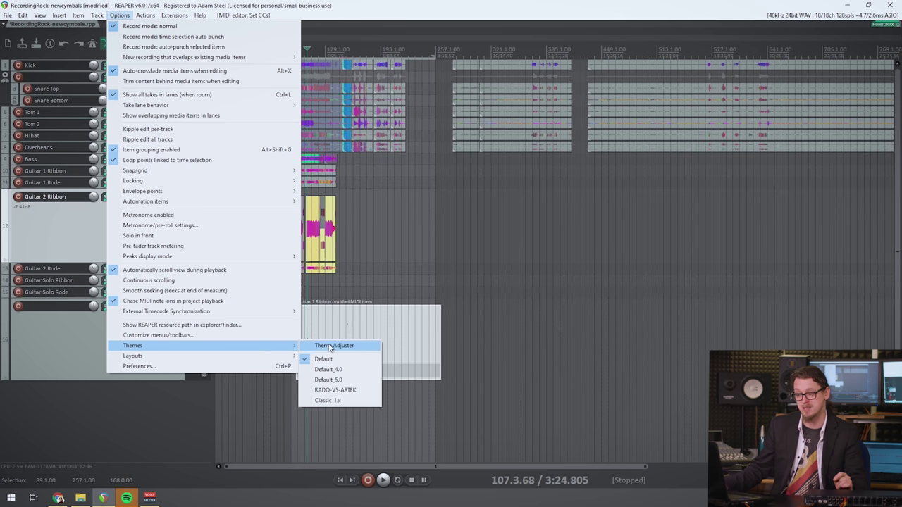
pyautogui.click(353, 349)
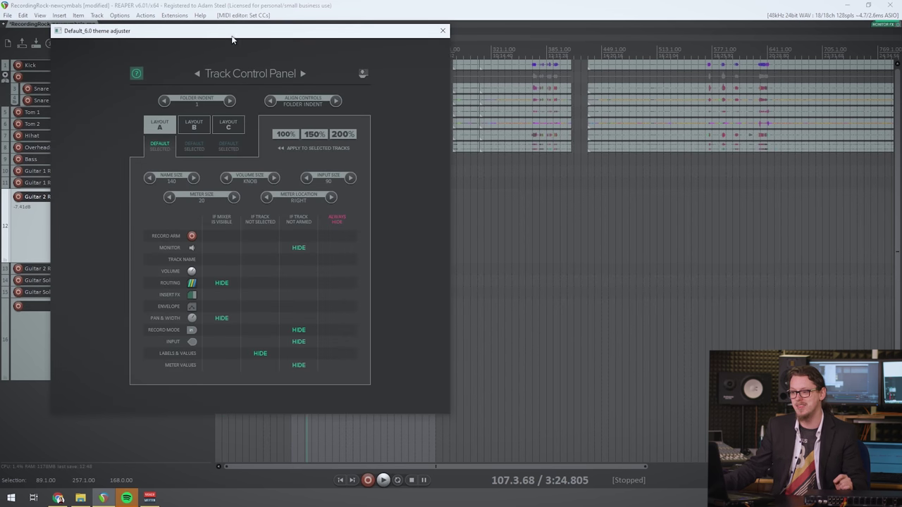
pyautogui.moveTo(233, 39); pyautogui.dragTo(644, 74)
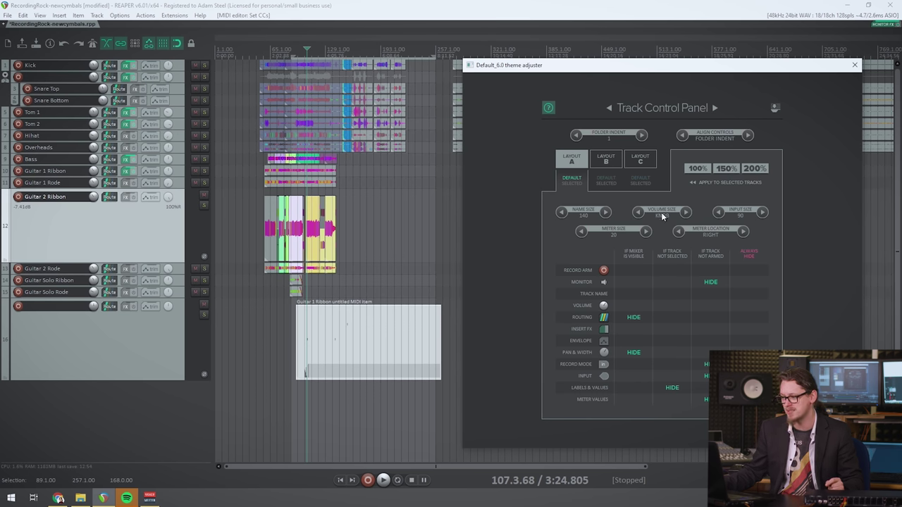
# Switch to volume faders at size 160, shrink input to 60, and set name area to 110.
pyautogui.click(685, 211)
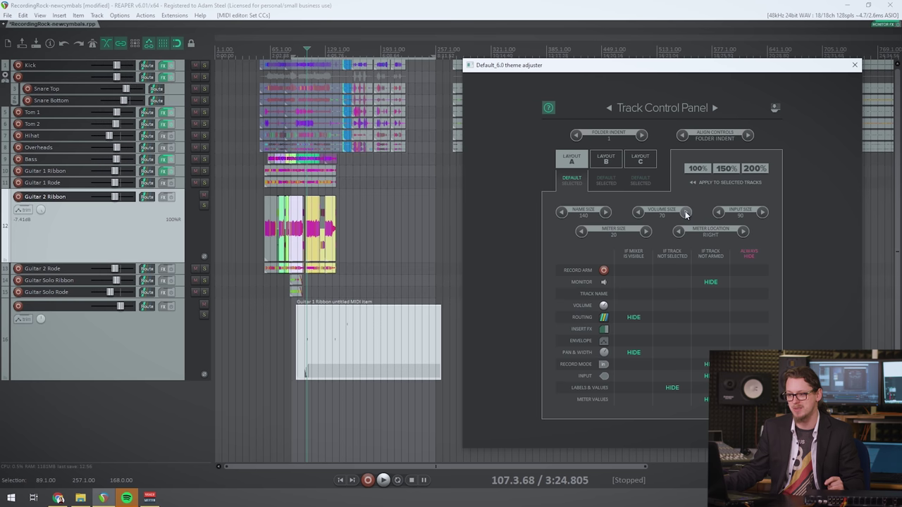
pyautogui.click(685, 211)
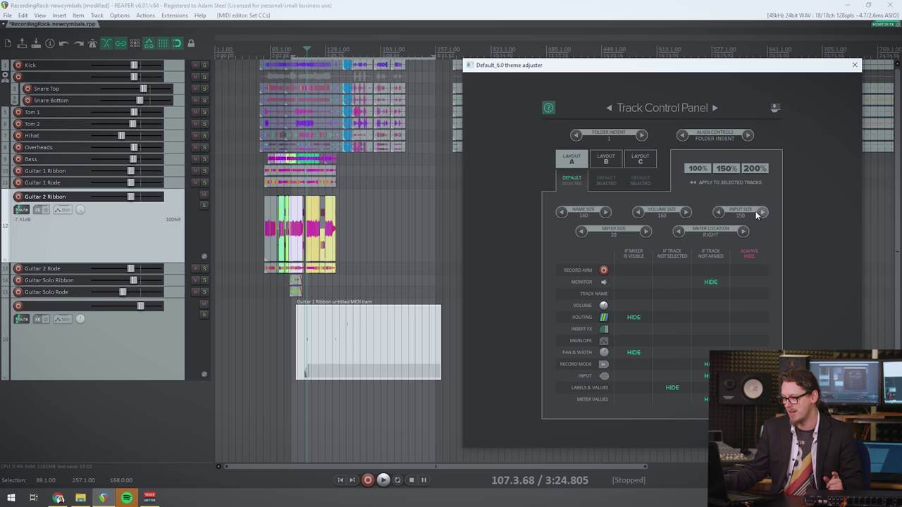
pyautogui.click(719, 211)
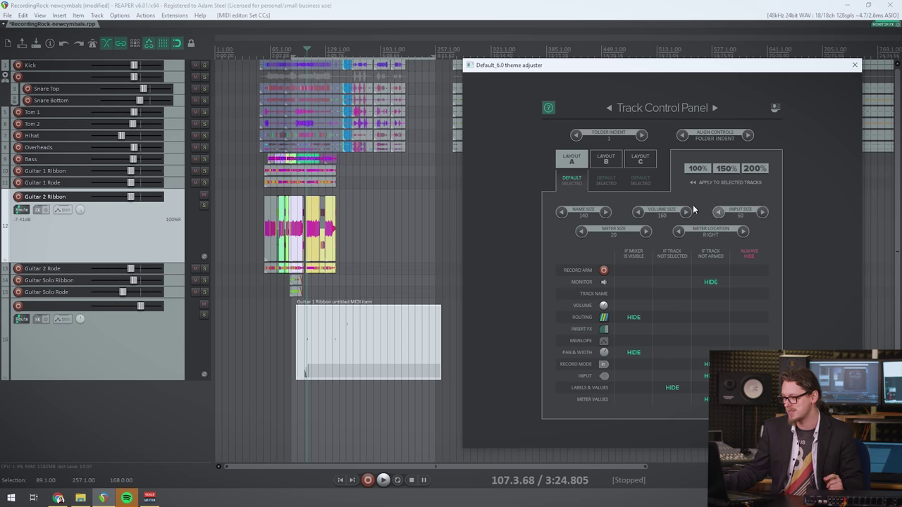
pyautogui.click(606, 212)
pyautogui.click(563, 211)
pyautogui.click(563, 212)
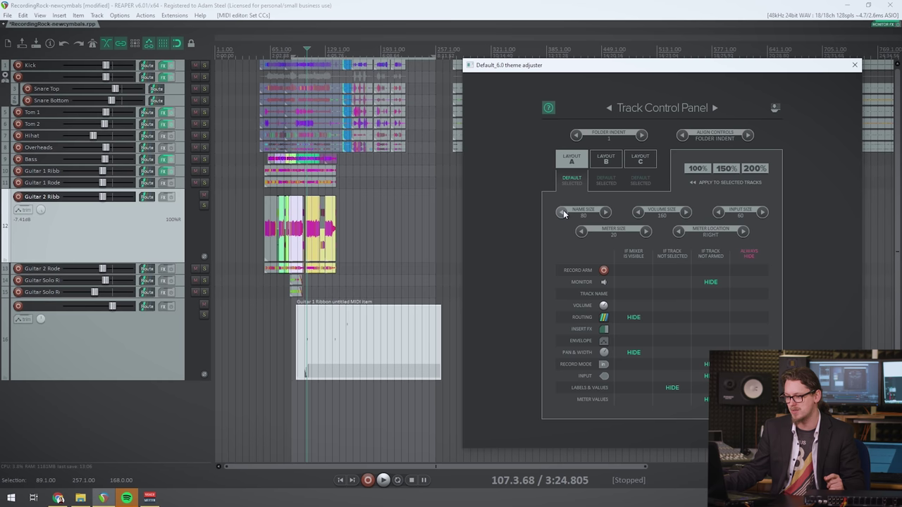
pyautogui.click(563, 211)
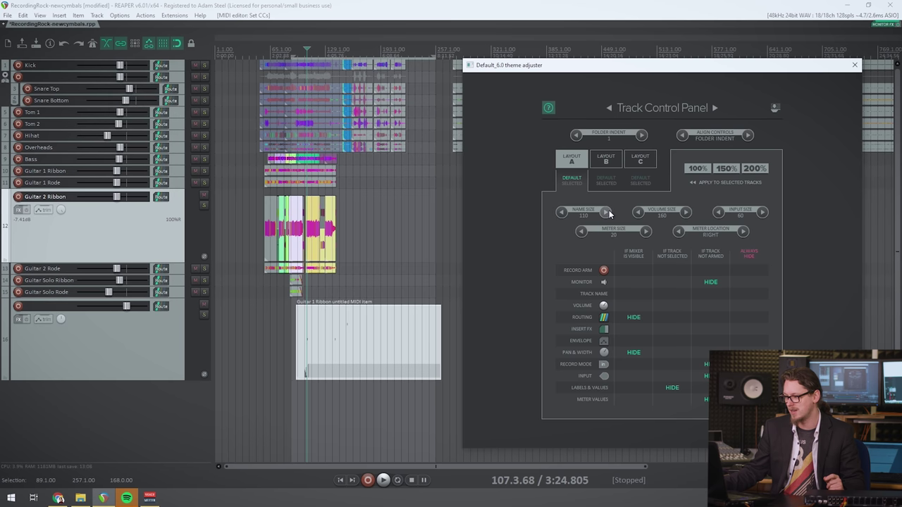
# Widen the track meters to 80, record-arm Guitar 2 Ribbon, then shrink the meters back.
pyautogui.click(647, 231)
pyautogui.click(647, 231)
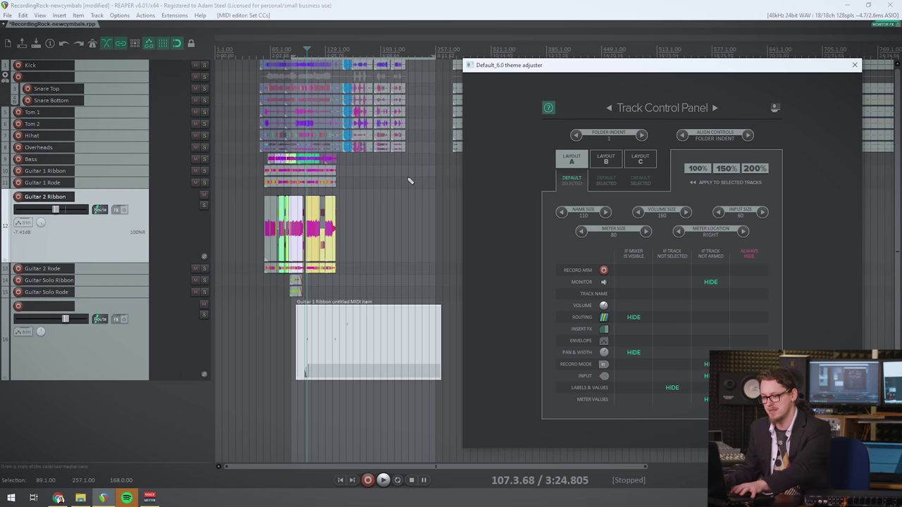
pyautogui.click(17, 197)
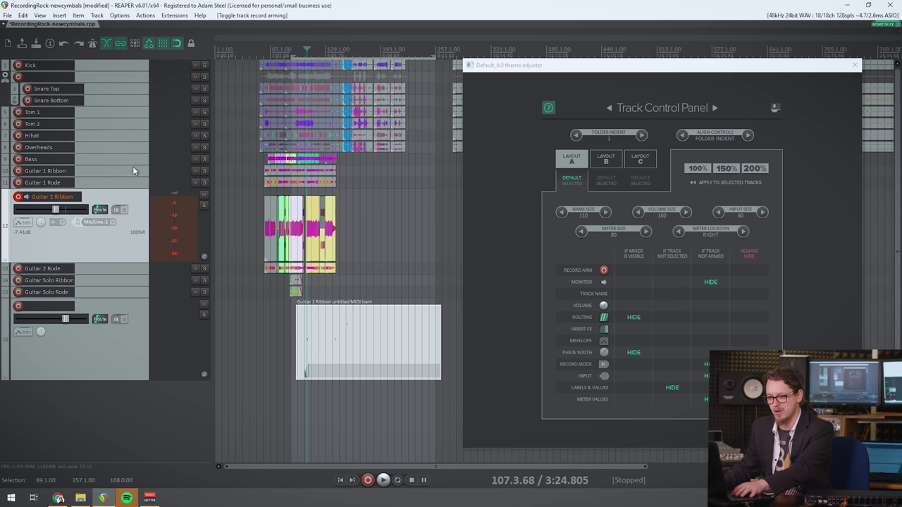
pyautogui.click(581, 231)
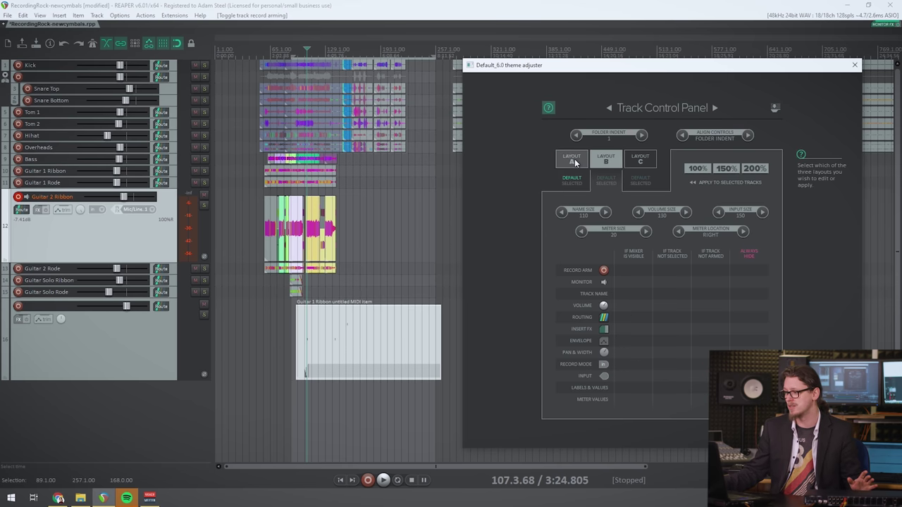
# Pick the rainbow EEEK palette on the theme adjuster's Custom Colors page.
pyautogui.click(714, 108)
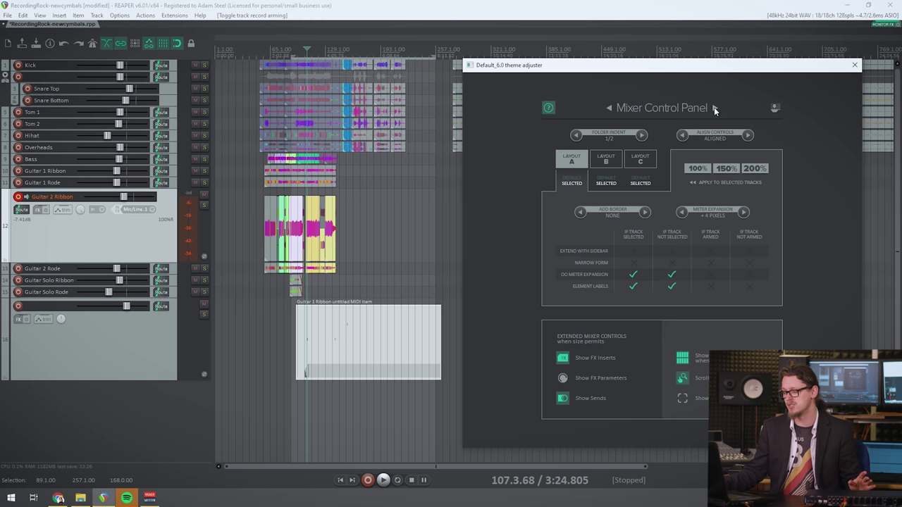
pyautogui.click(714, 107)
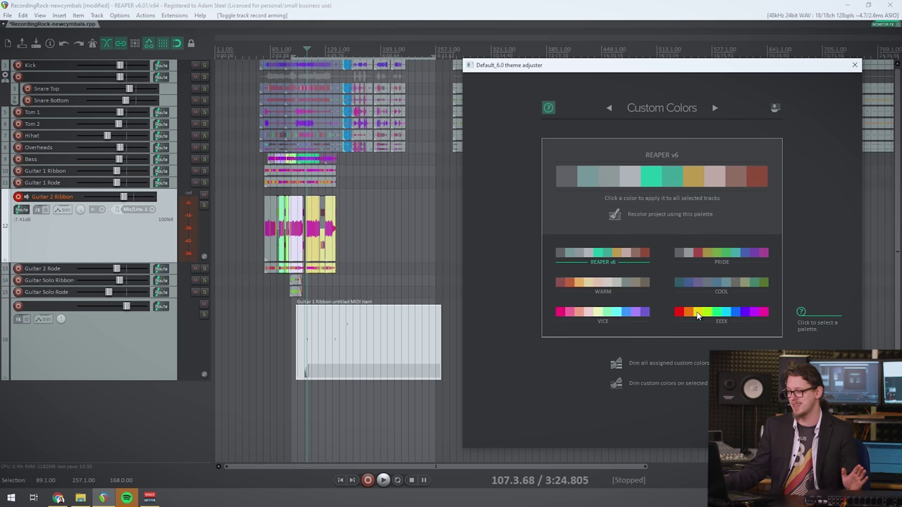
pyautogui.click(697, 314)
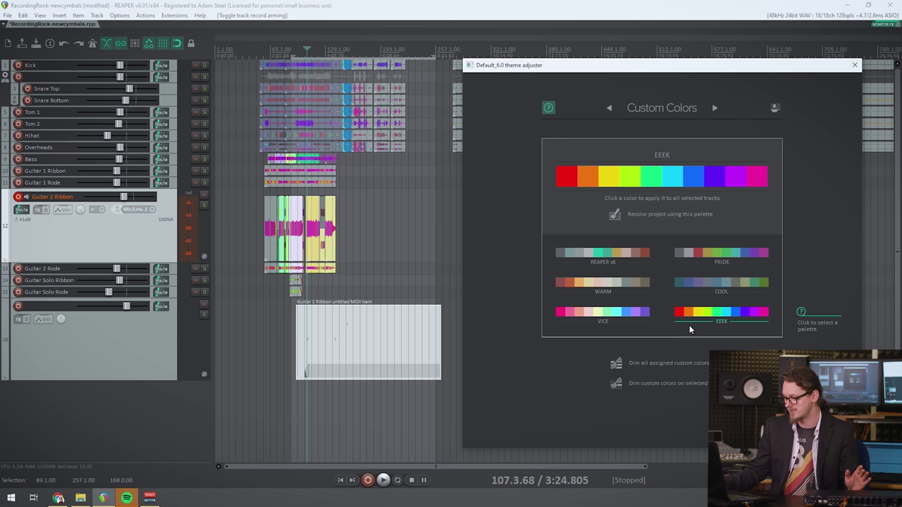